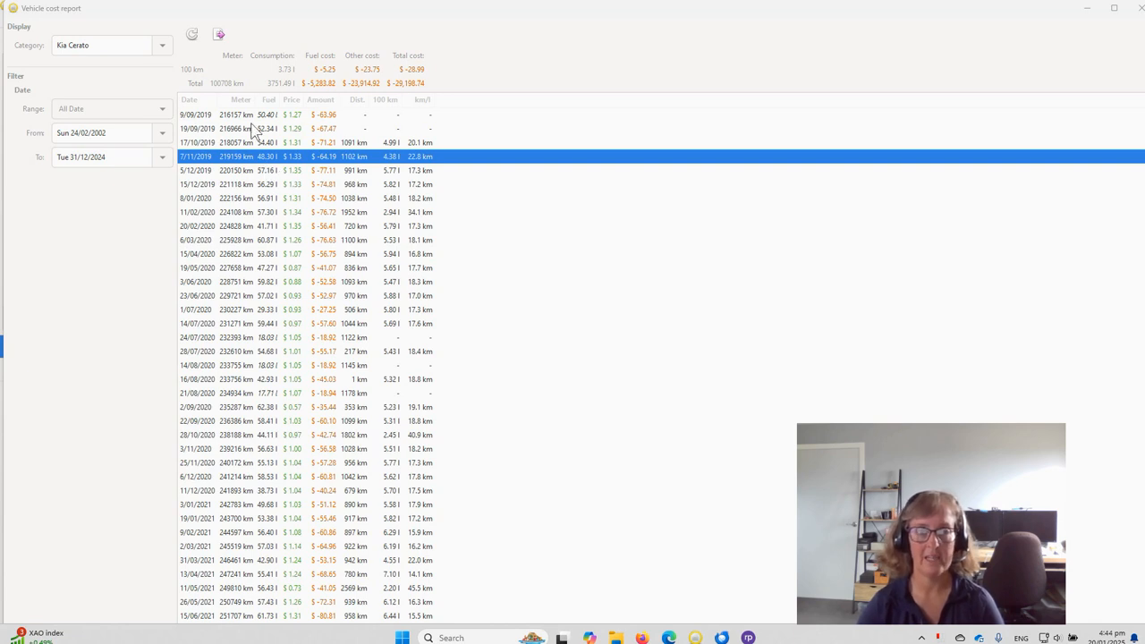
Step: Examine the first three fuel entries of the Kia Cerato vehicle cost report and close the report
{"action": "left_click", "coordinate": [326, 121]}
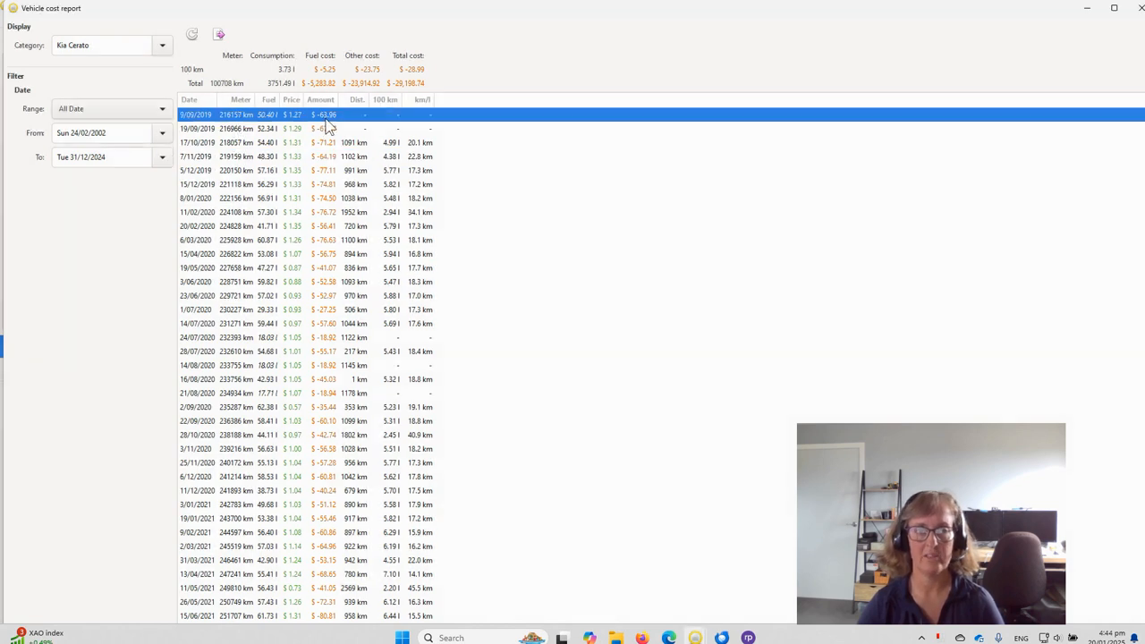
{"action": "left_click", "coordinate": [330, 131]}
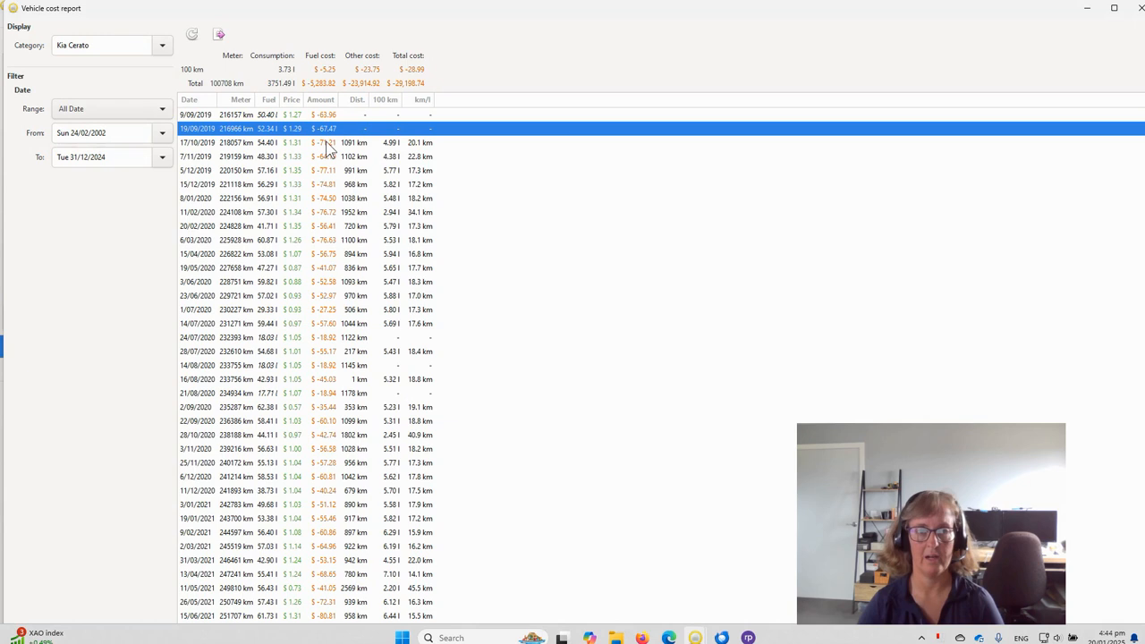
{"action": "left_click", "coordinate": [328, 143]}
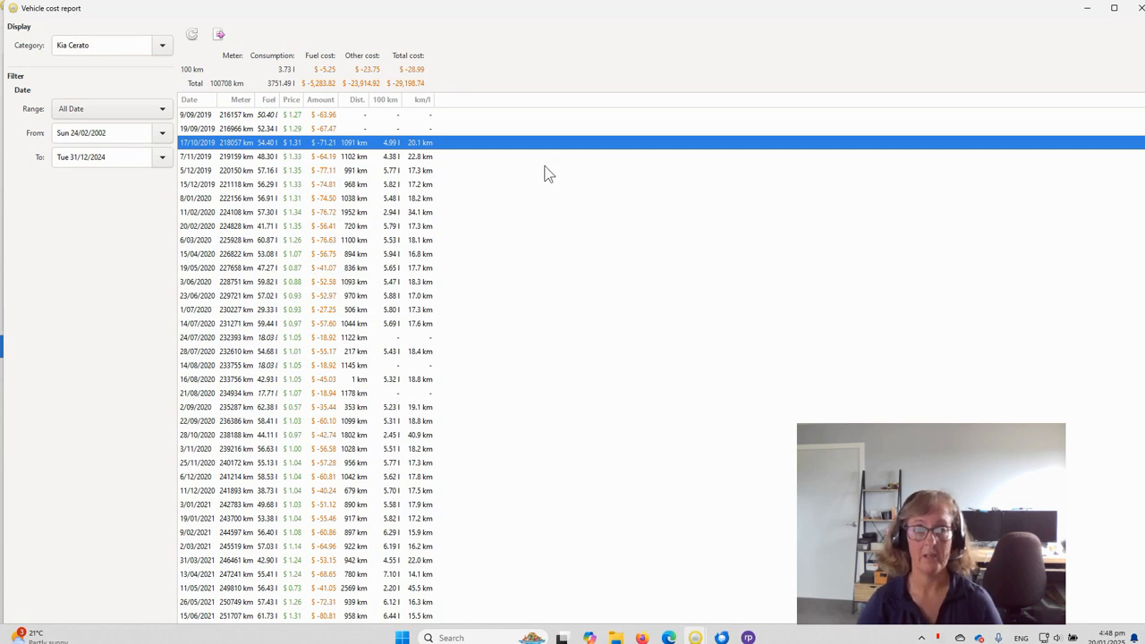
{"action": "left_click", "coordinate": [1141, 8]}
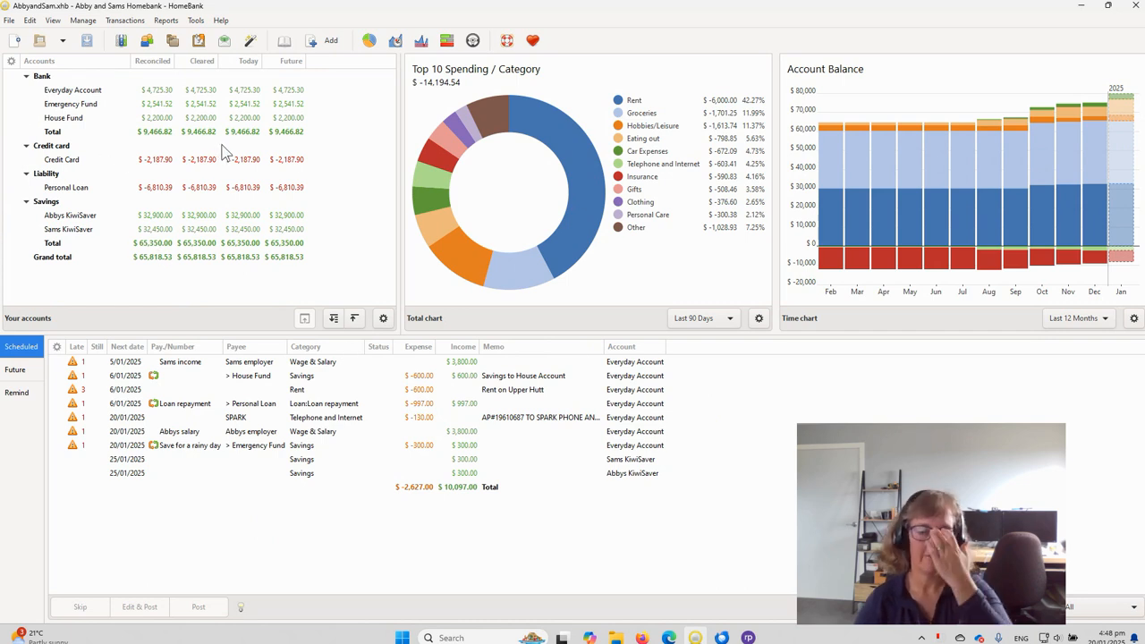
Step: Open the category manager, collapse the Bills group and review the expense categories down to Travel/Vacation
{"action": "left_click", "coordinate": [83, 20]}
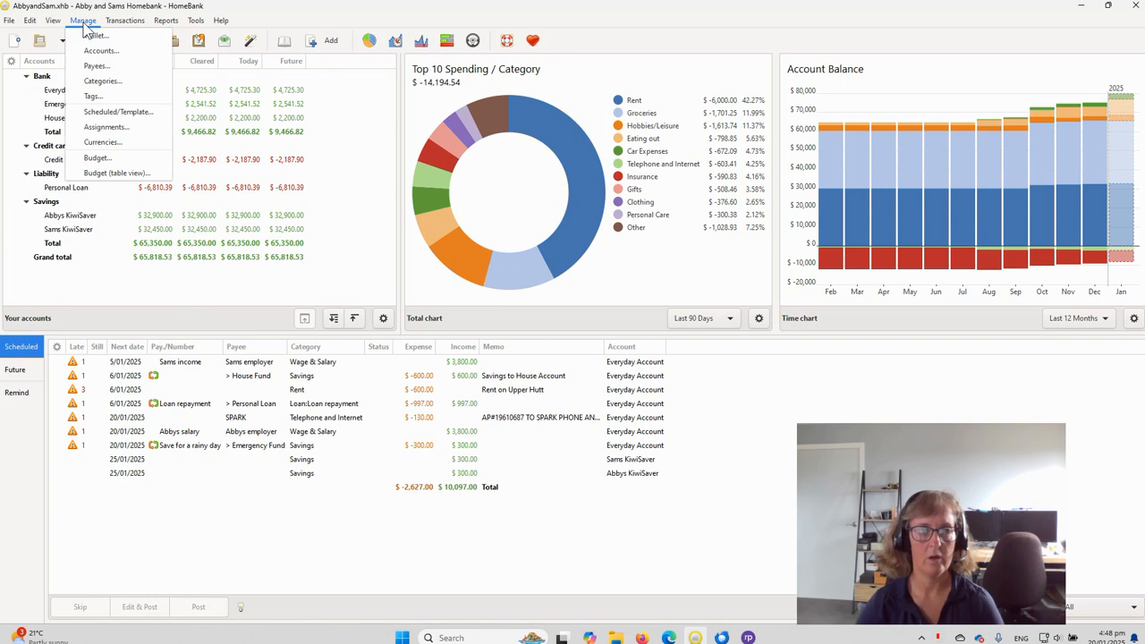
{"action": "left_click", "coordinate": [113, 80]}
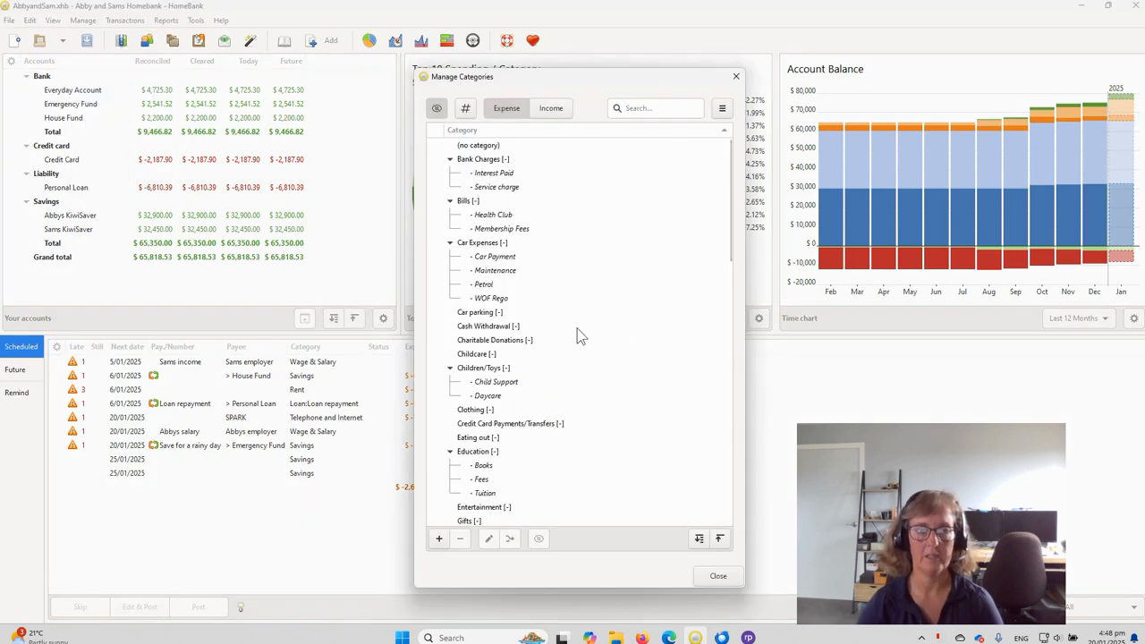
{"action": "left_click", "coordinate": [451, 161]}
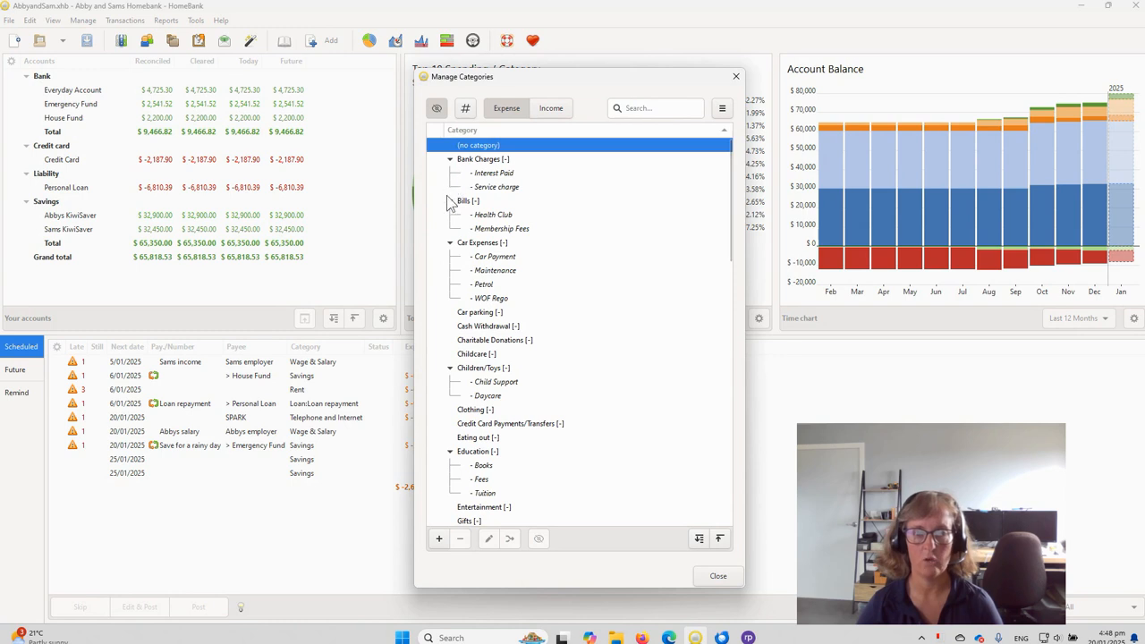
{"action": "left_click", "coordinate": [450, 201]}
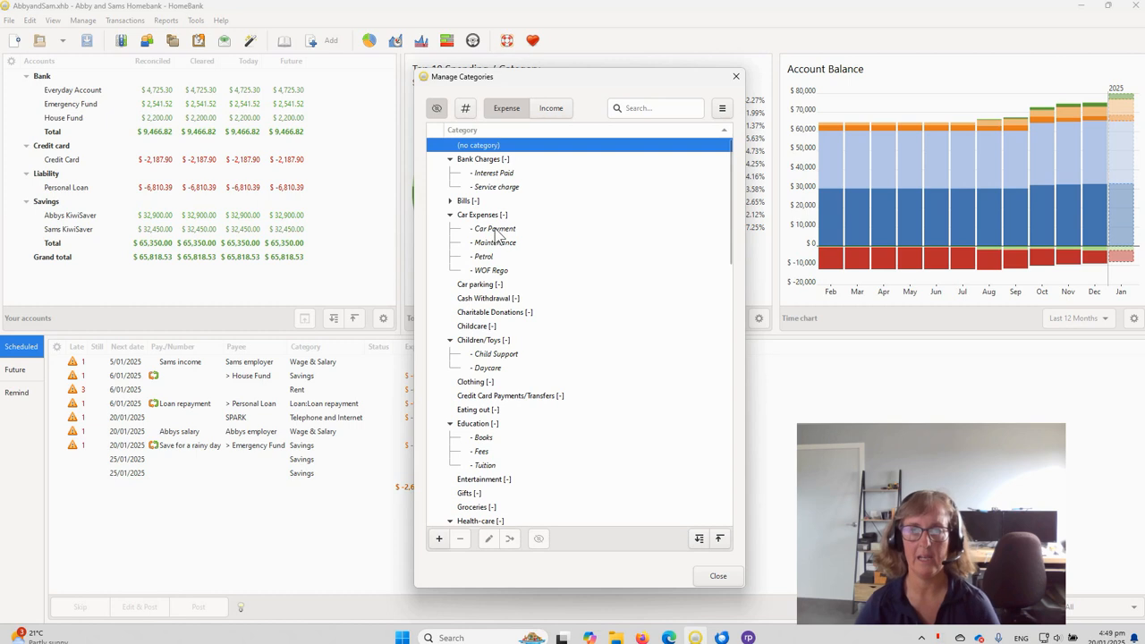
{"action": "scroll", "coordinate": [497, 235], "scroll_direction": "down", "scroll_amount": 5}
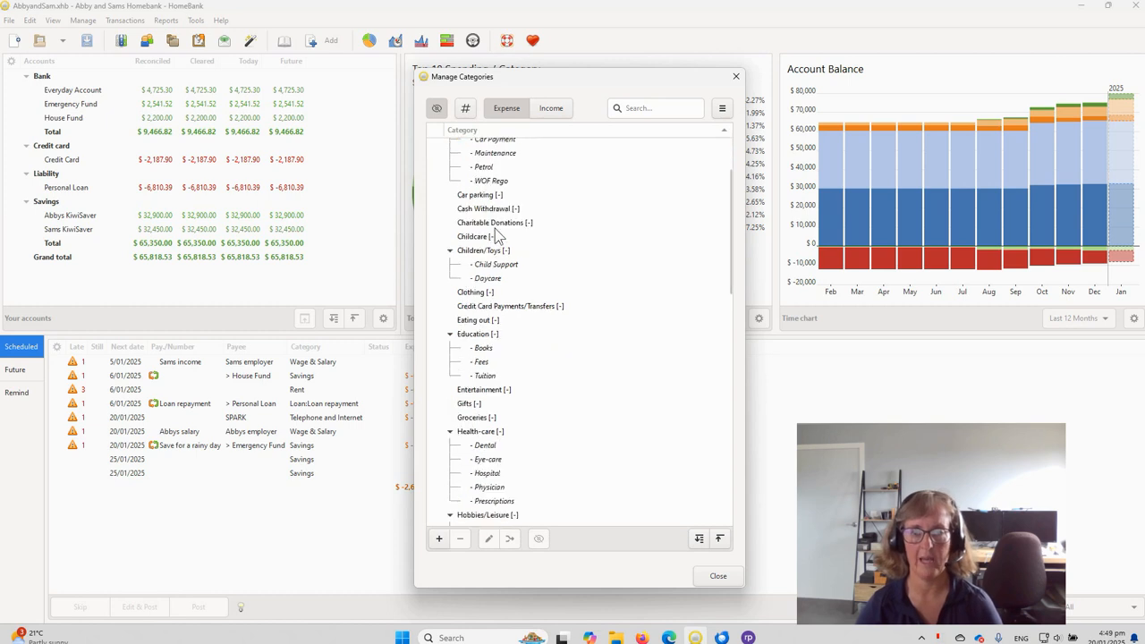
{"action": "scroll", "coordinate": [497, 234], "scroll_direction": "down", "scroll_amount": 10}
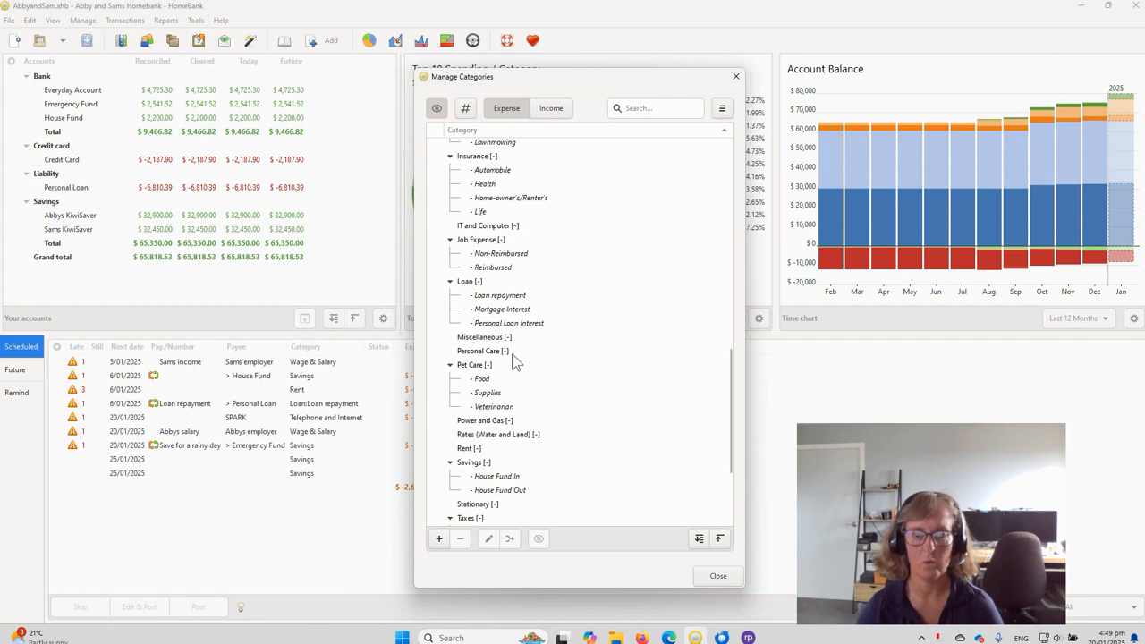
{"action": "scroll", "coordinate": [508, 311], "scroll_direction": "down", "scroll_amount": 4}
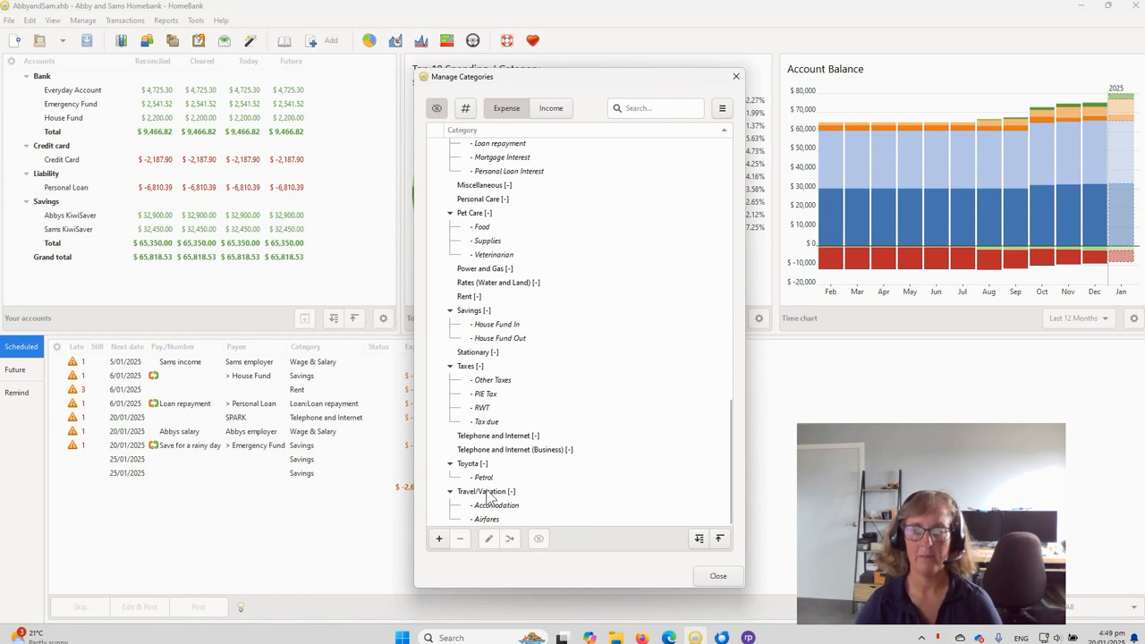
Step: Add a new expense category named Mazda with a Petrol subcategory
{"action": "left_click", "coordinate": [438, 541]}
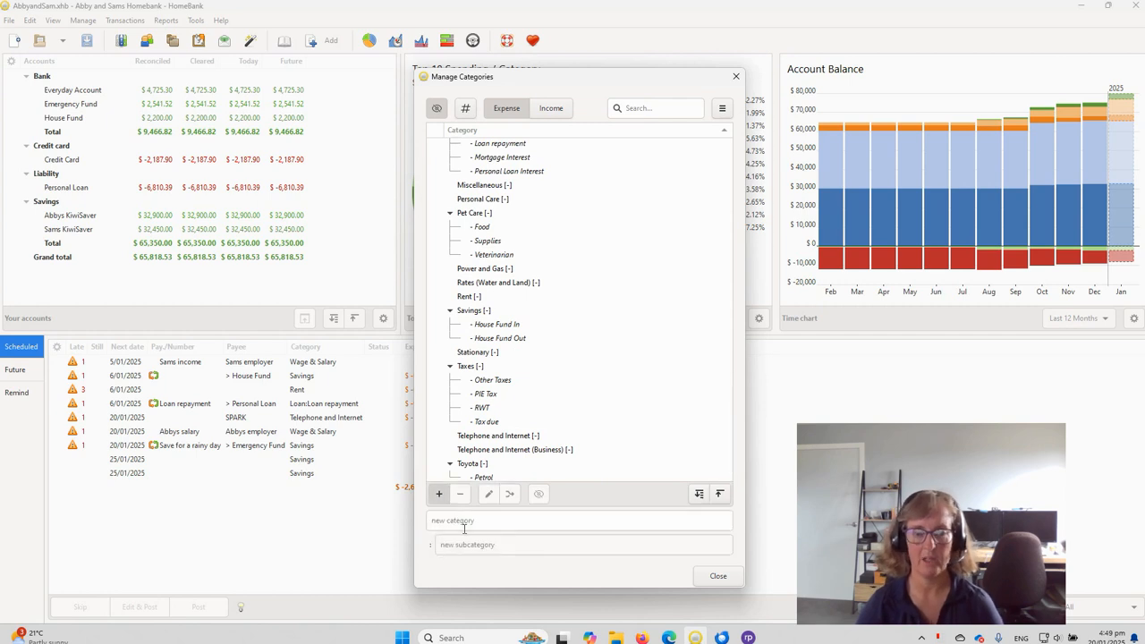
{"action": "left_click", "coordinate": [464, 521]}
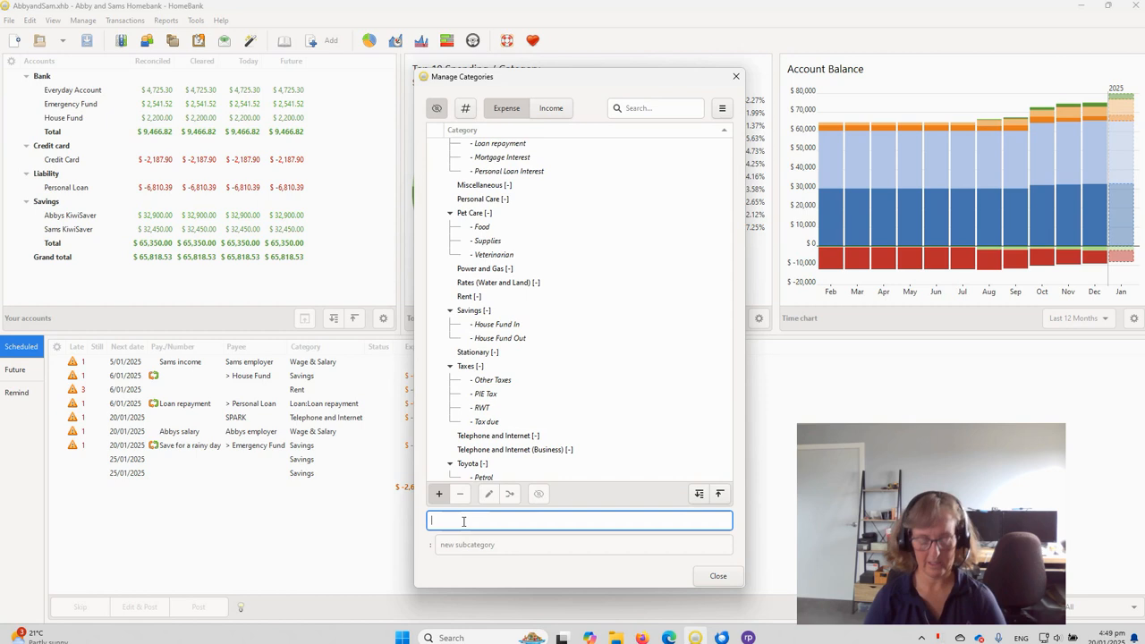
{"action": "type", "text": "Mazda"}
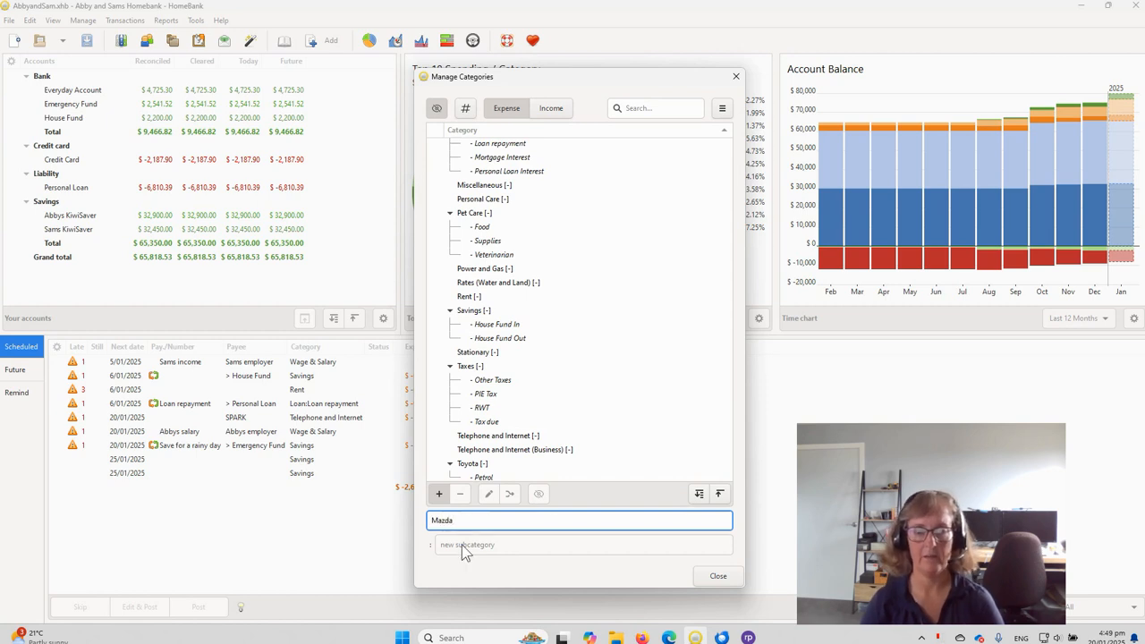
{"action": "key", "text": "Return"}
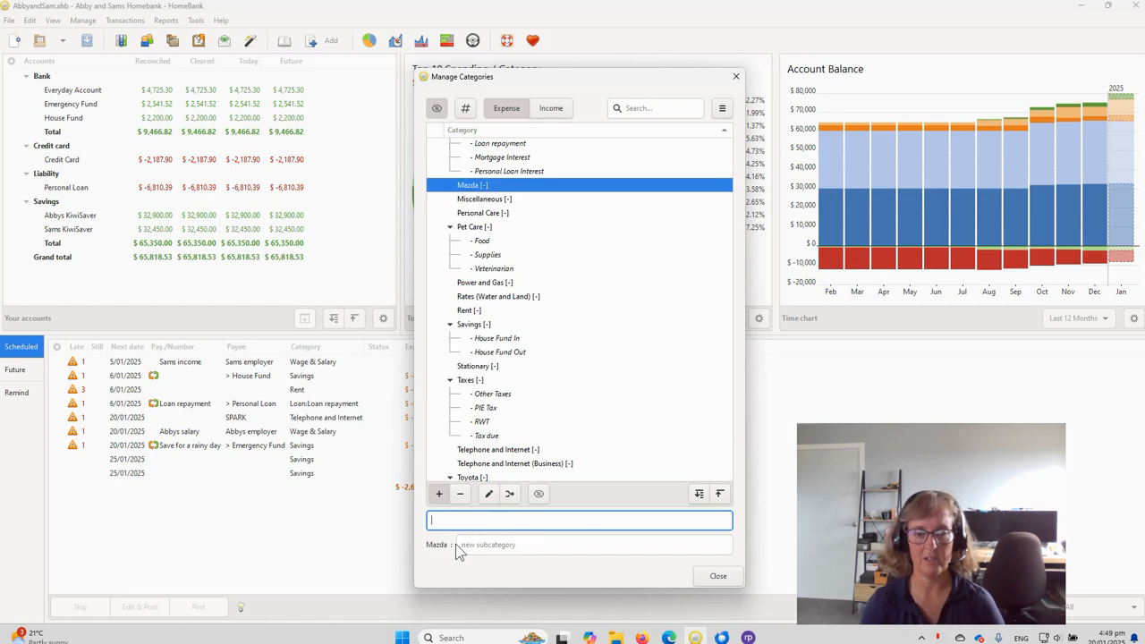
{"action": "left_click", "coordinate": [477, 544]}
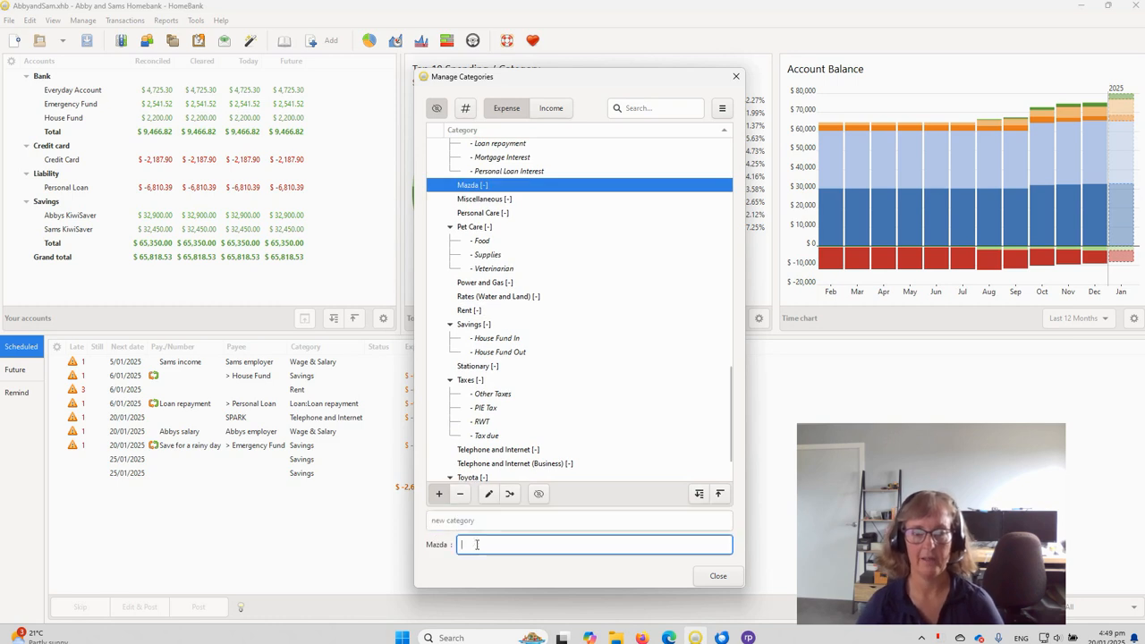
{"action": "type", "text": "Petrol"}
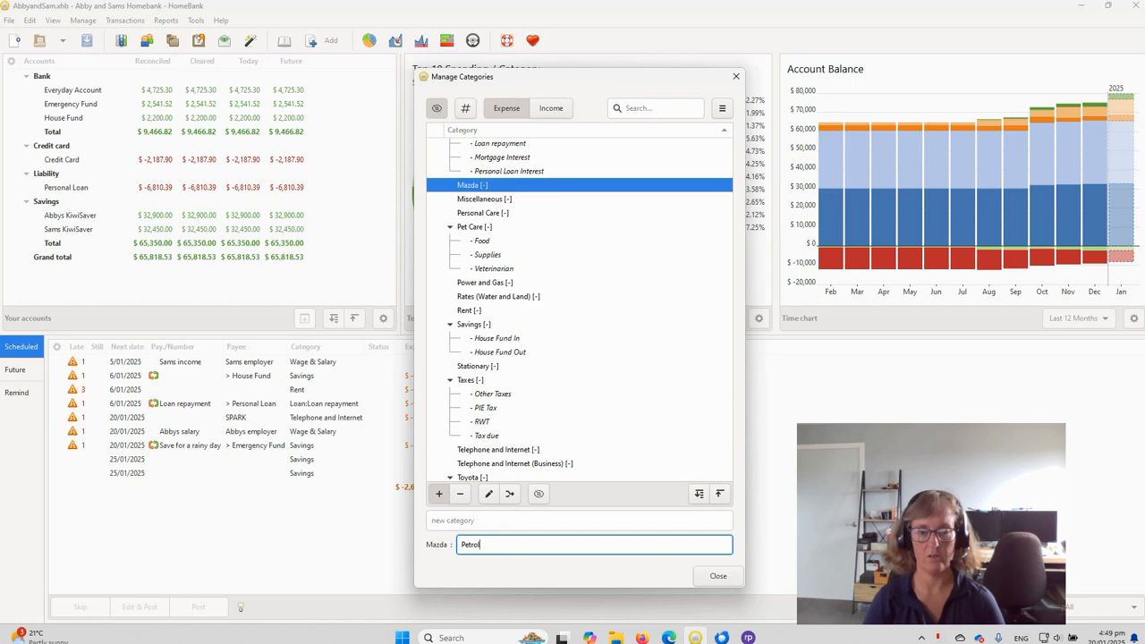
{"action": "key", "text": "Return"}
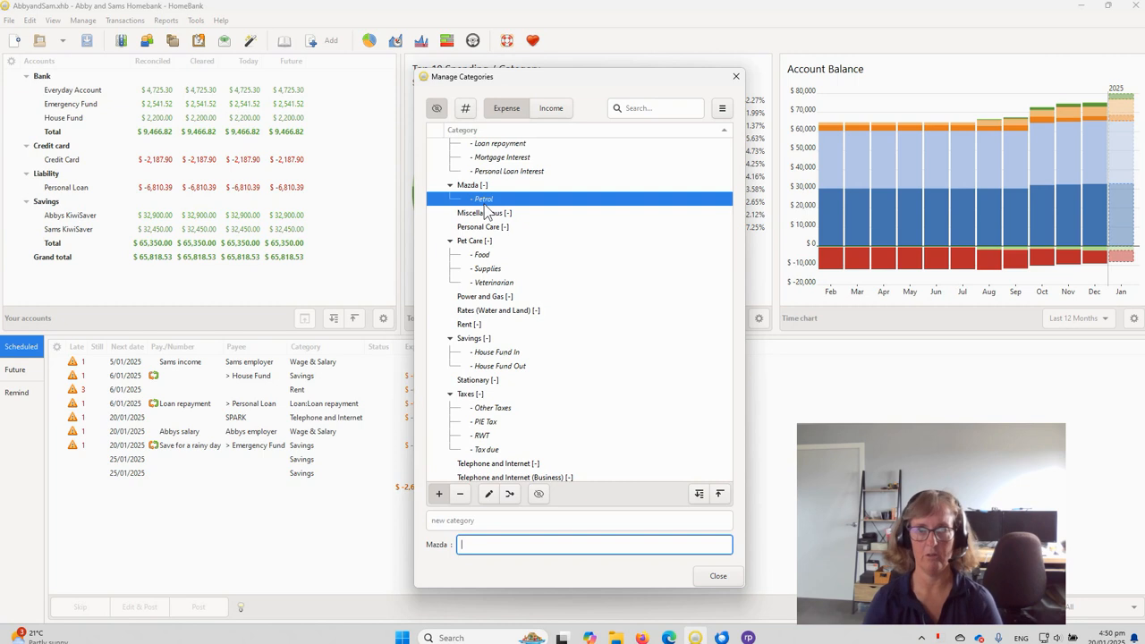
Step: Add a subcategory named "Car Mainteance" under the Mazda category
{"action": "scroll", "coordinate": [537, 253], "scroll_direction": "up", "scroll_amount": 3}
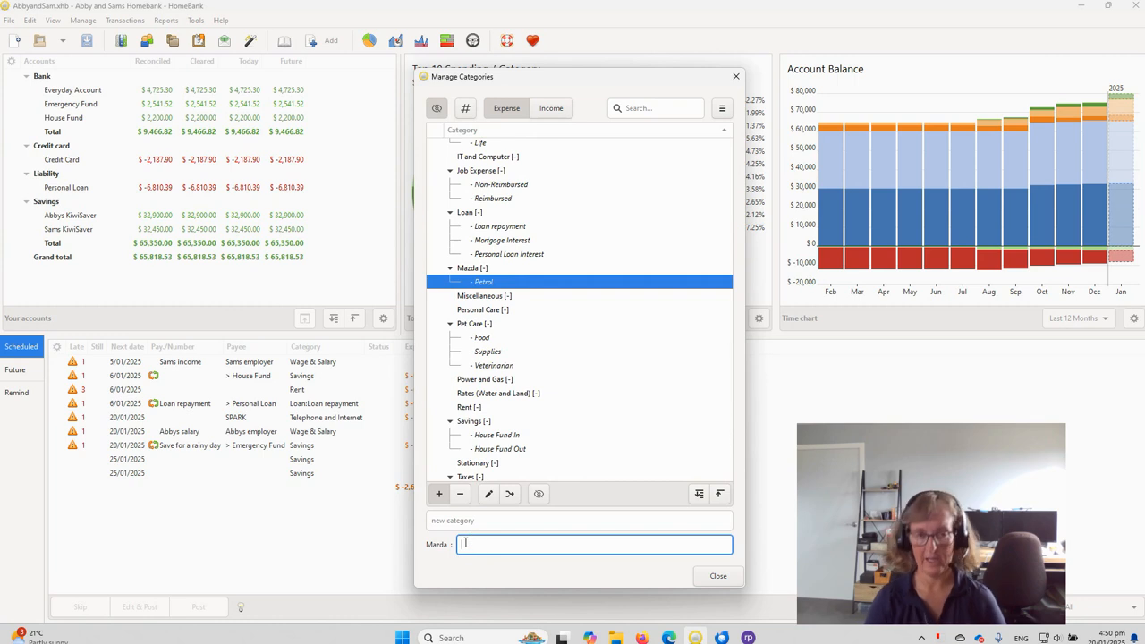
{"action": "type", "text": "Car Mainte"}
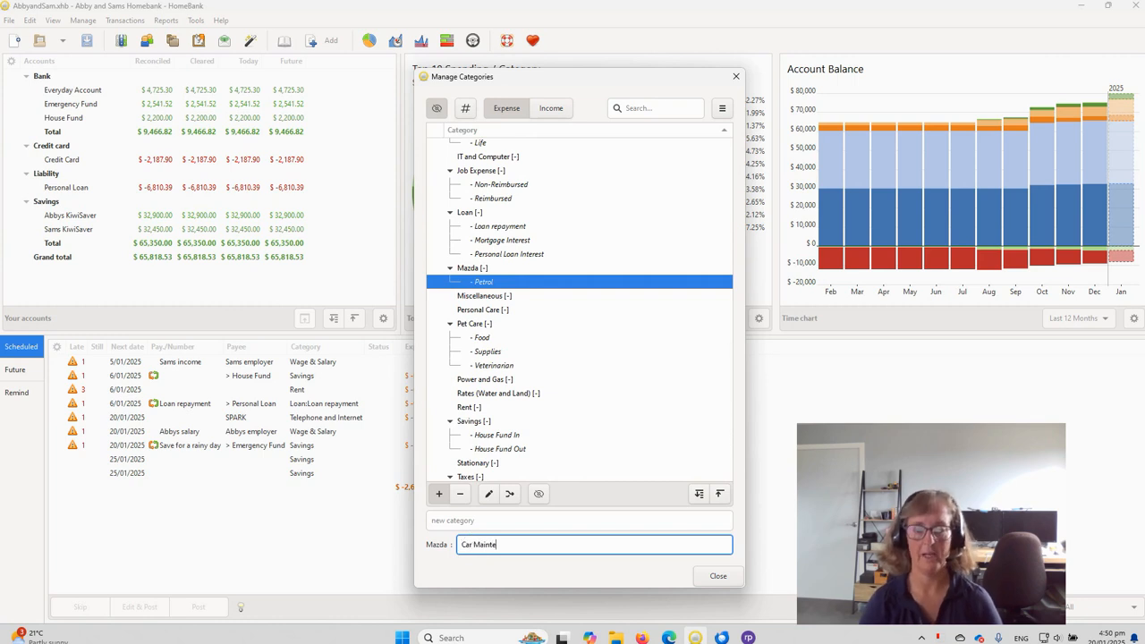
{"action": "type", "text": "ance"}
{"action": "key", "text": "Return"}
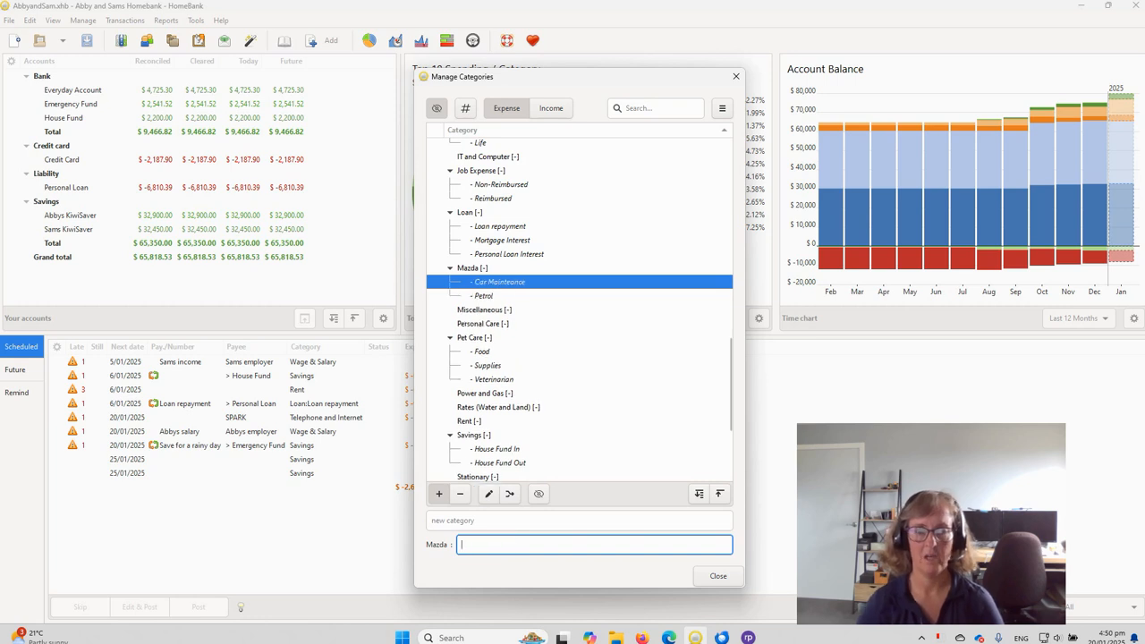
Step: Add the subcategories "WOF, Rego, RUC" and "Servicing" under the Mazda category
{"action": "type", "text": "w"}
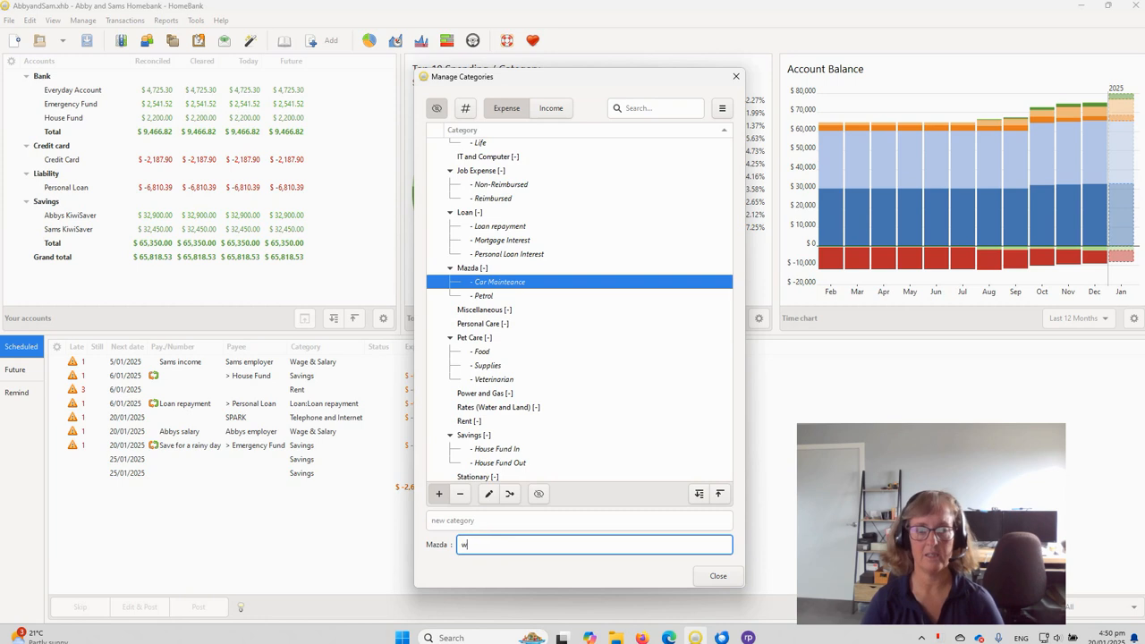
{"action": "key", "text": "BackSpace"}
{"action": "type", "text": "WOF, "}
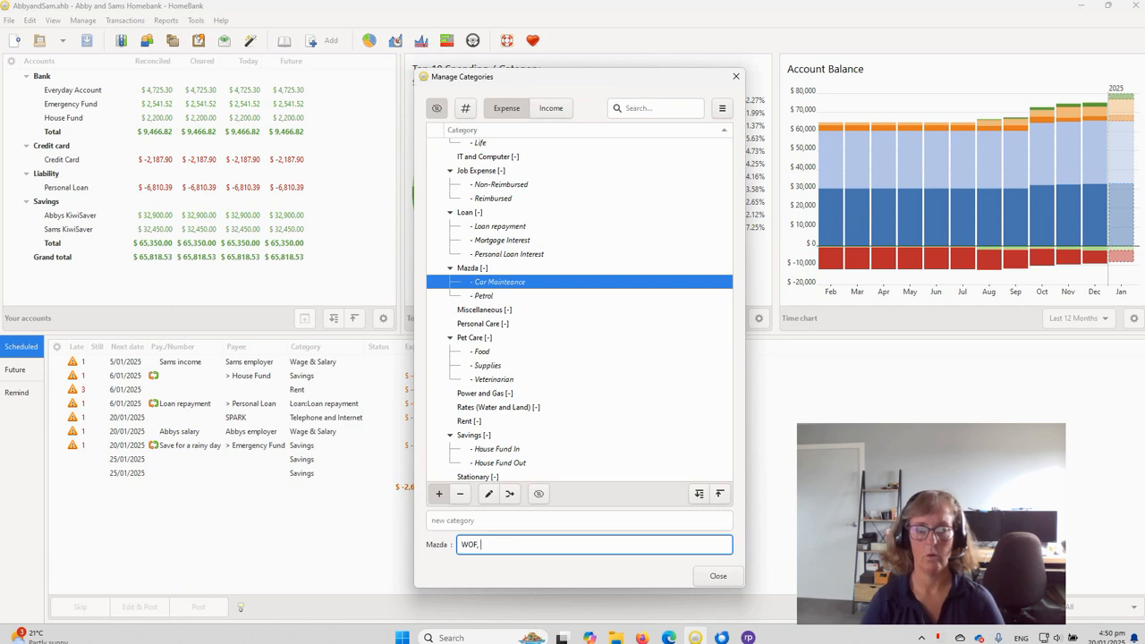
{"action": "type", "text": "Rego"}
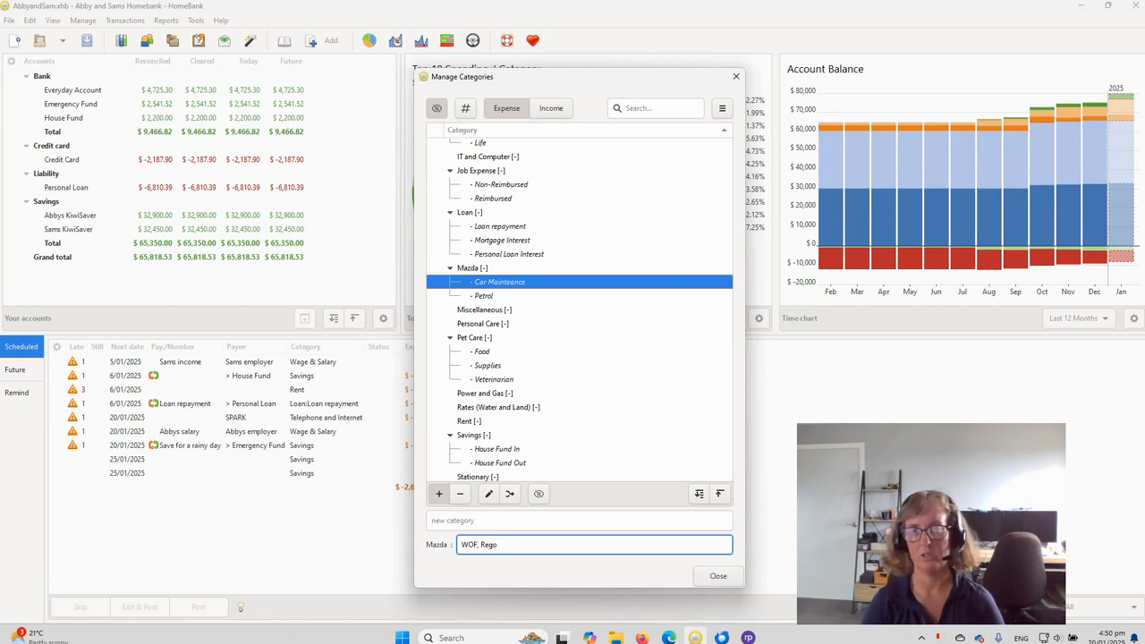
{"action": "type", "text": ", R"}
{"action": "type", "text": "UC"}
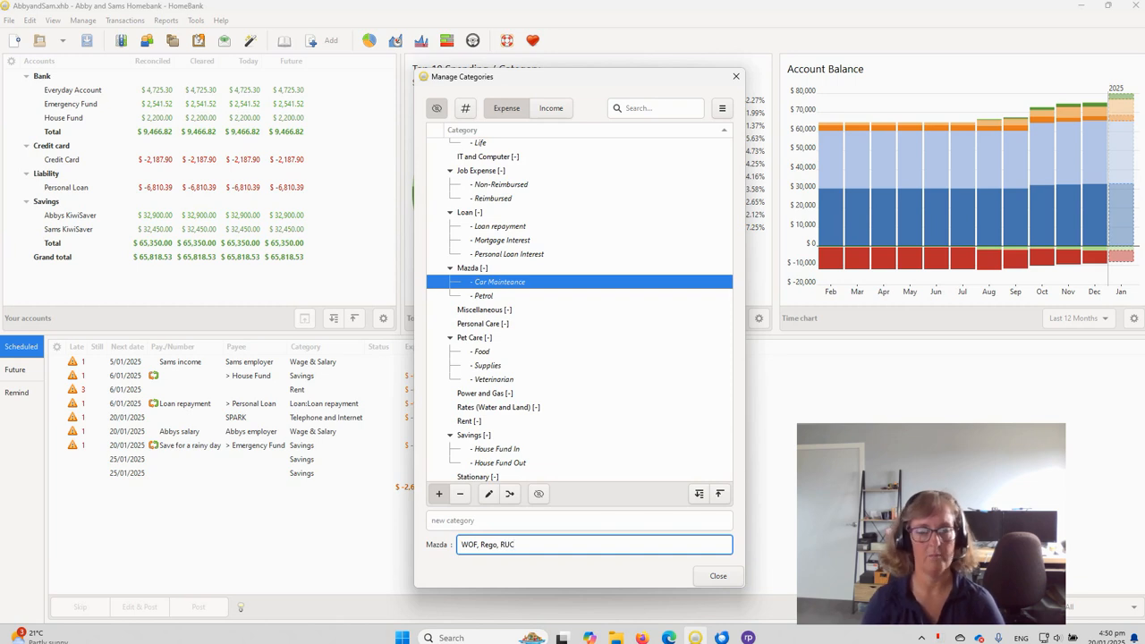
{"action": "key", "text": "Return"}
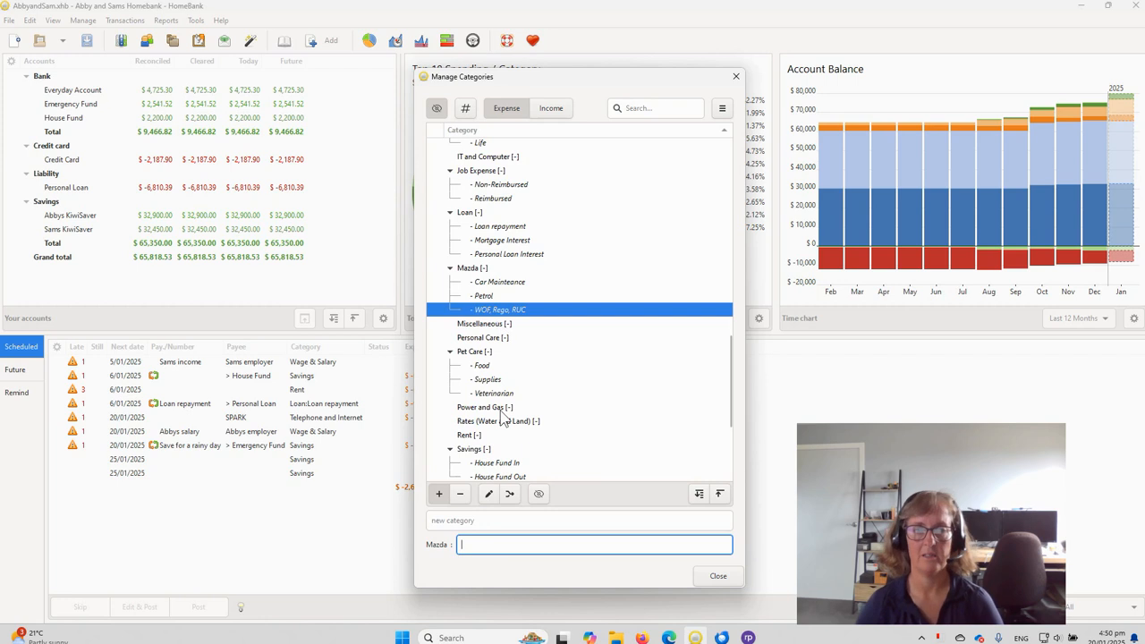
{"action": "type", "text": "Servicing"}
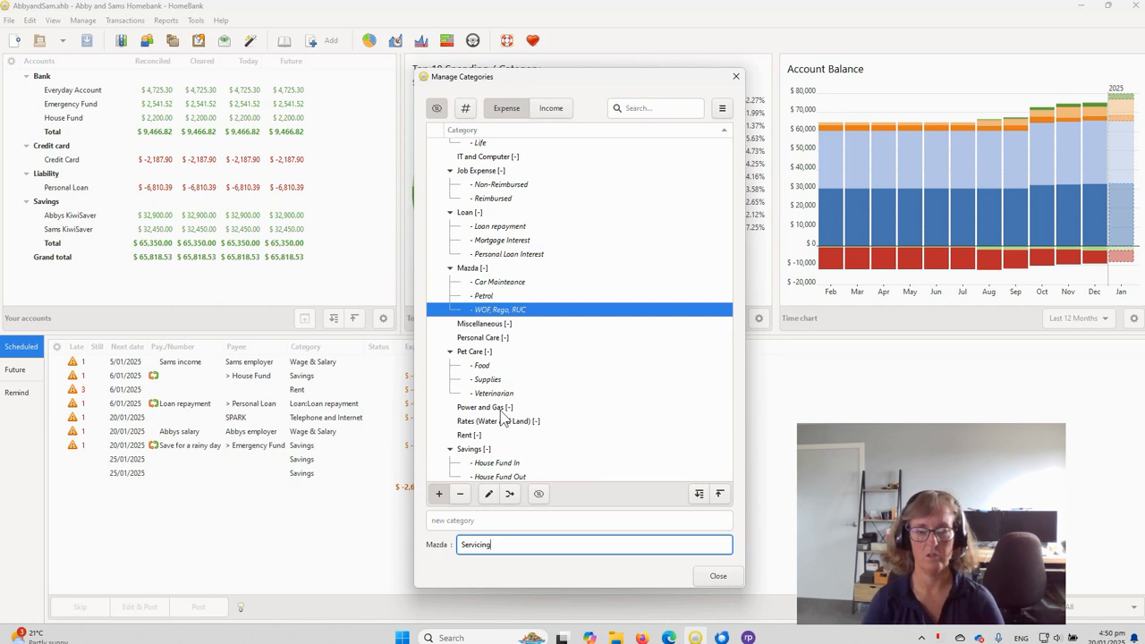
{"action": "key", "text": "Return"}
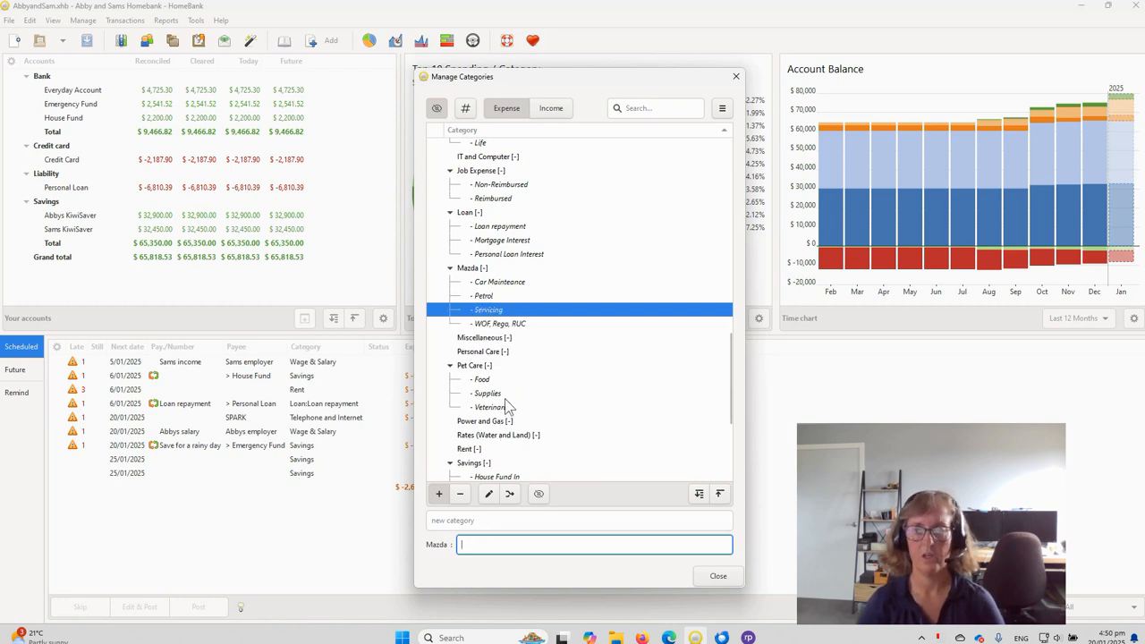
Step: Add a subcategory named "Car Maintenance" under the existing Toyota category
{"action": "scroll", "coordinate": [504, 403], "scroll_direction": "down", "scroll_amount": 5}
{"action": "scroll", "coordinate": [501, 423], "scroll_direction": "up", "scroll_amount": 1}
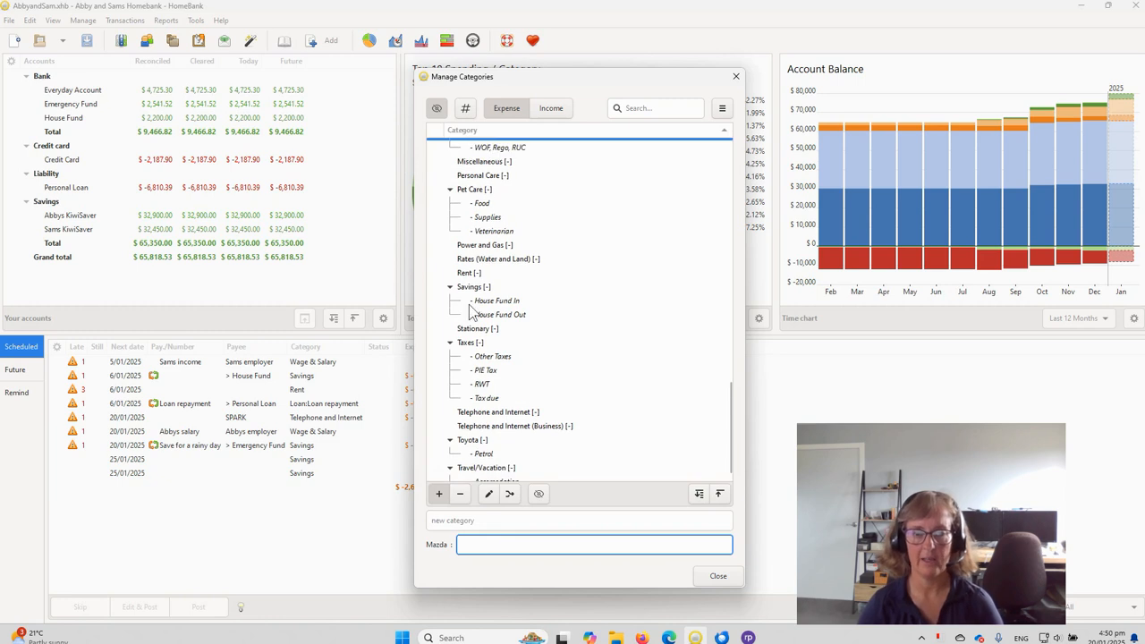
{"action": "double_click", "coordinate": [481, 442]}
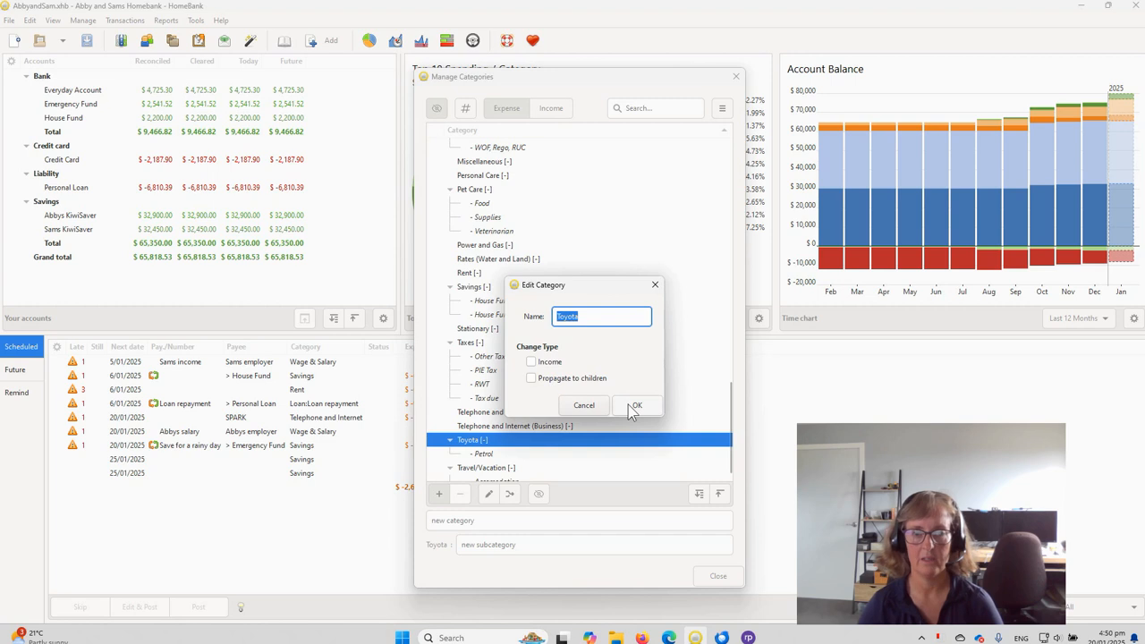
{"action": "left_click", "coordinate": [583, 404]}
{"action": "left_click", "coordinate": [484, 454]}
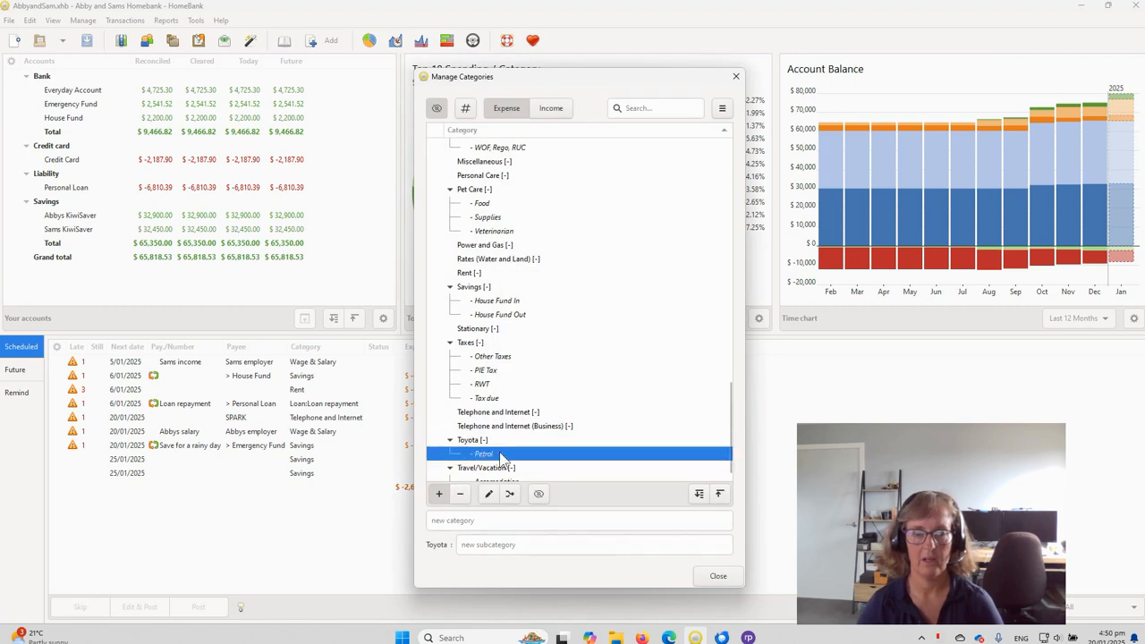
{"action": "scroll", "coordinate": [503, 452], "scroll_direction": "down", "scroll_amount": 1}
{"action": "left_click", "coordinate": [479, 545]}
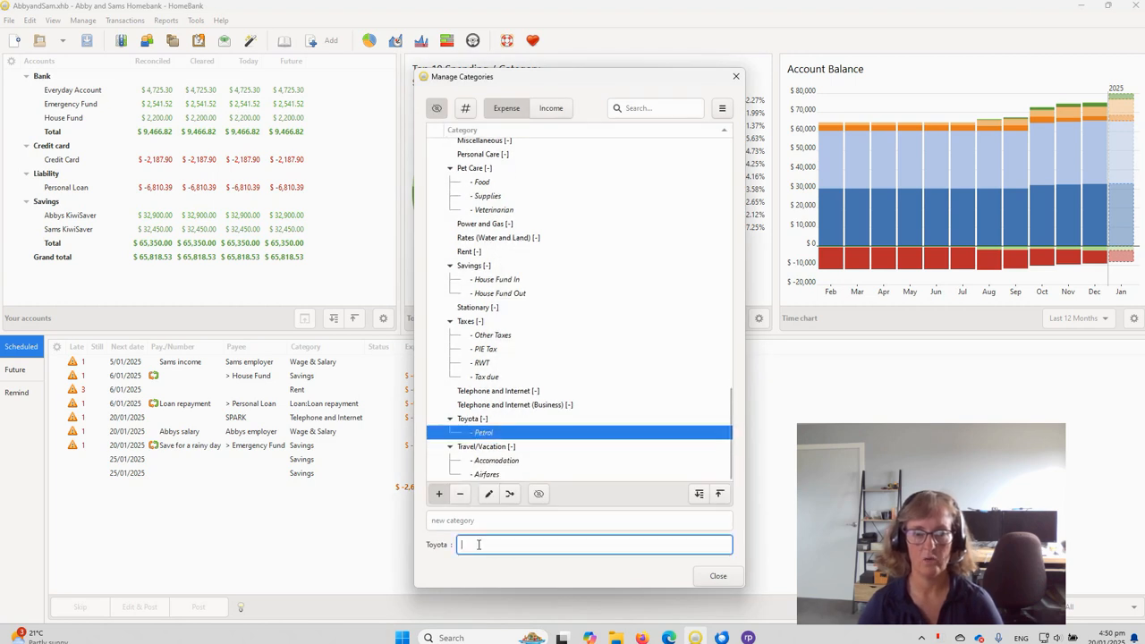
{"action": "type", "text": "Car Ma"}
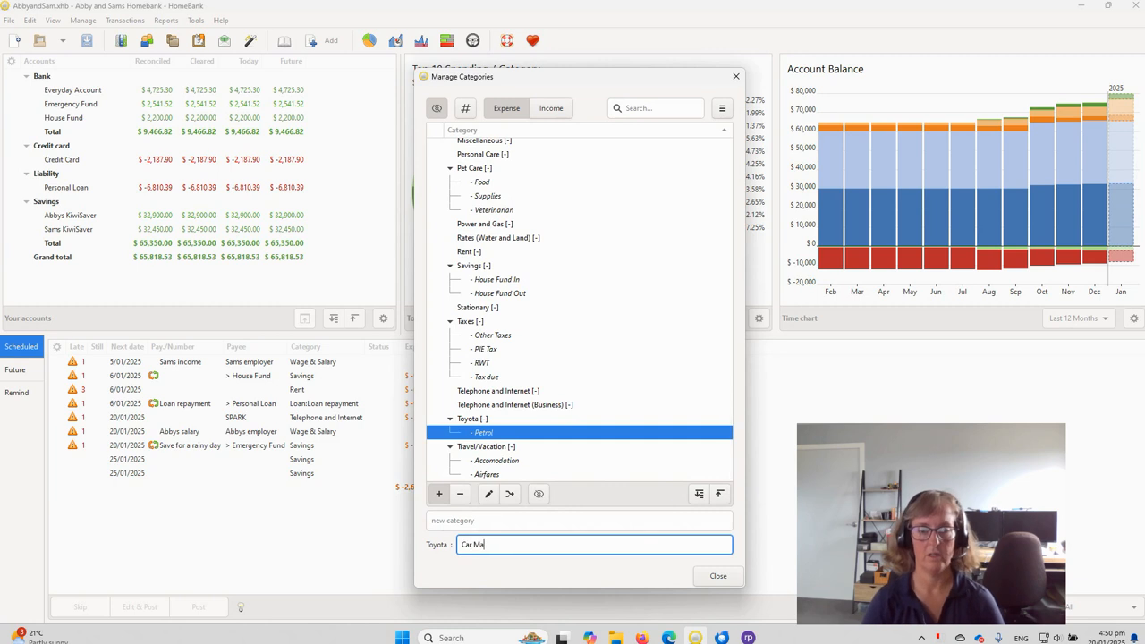
{"action": "type", "text": "intenance"}
{"action": "key", "text": "Return"}
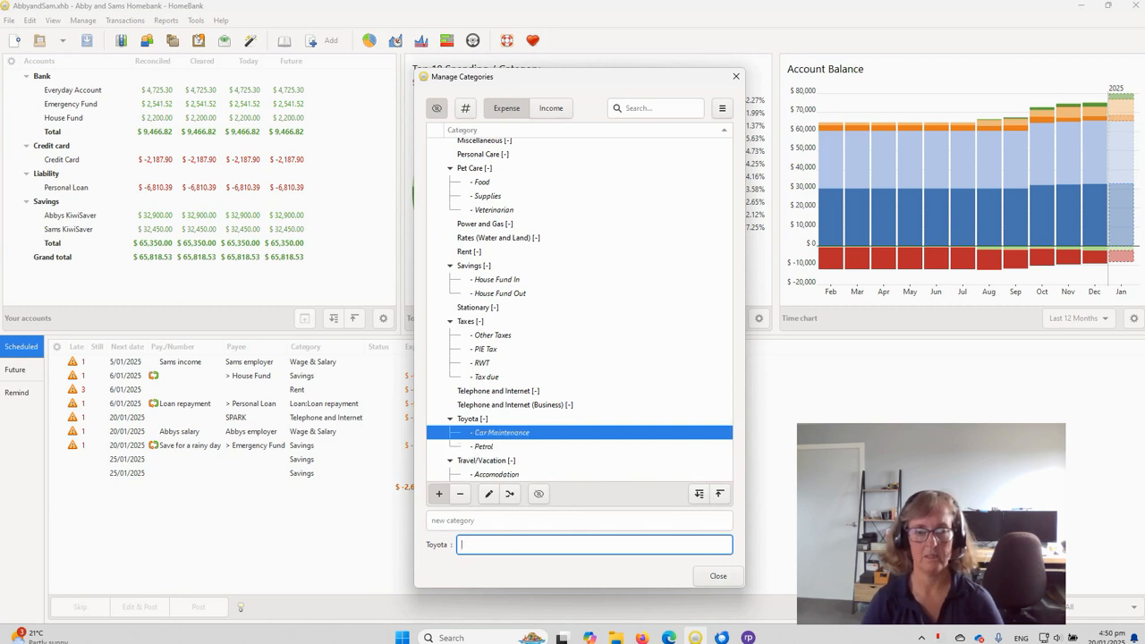
Step: Add the subcategories "WOF, Rego, RUC" and "Servicing" under the Toyota category and finish managing categories
{"action": "type", "text": "WO"}
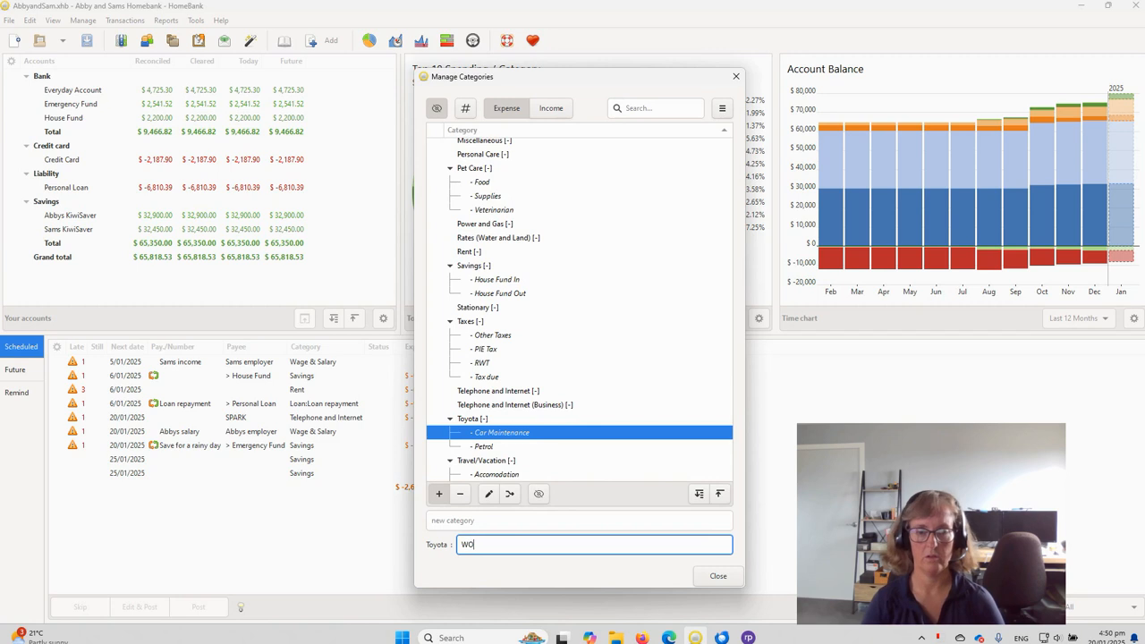
{"action": "type", "text": "F, Rego"}
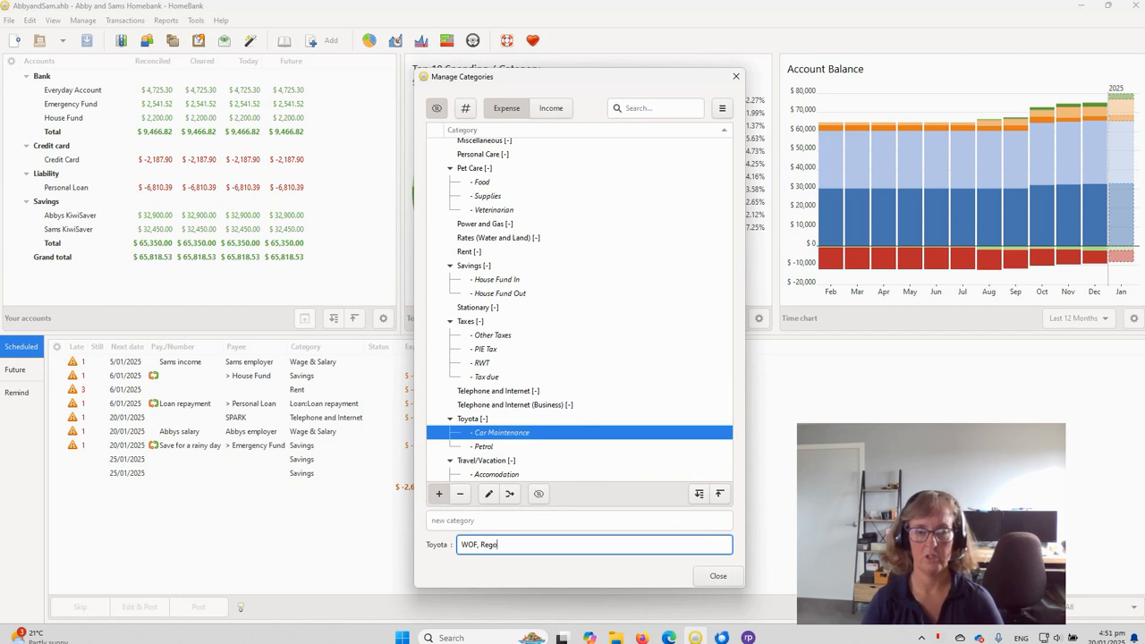
{"action": "type", "text": ", RUC"}
{"action": "key", "text": "Return"}
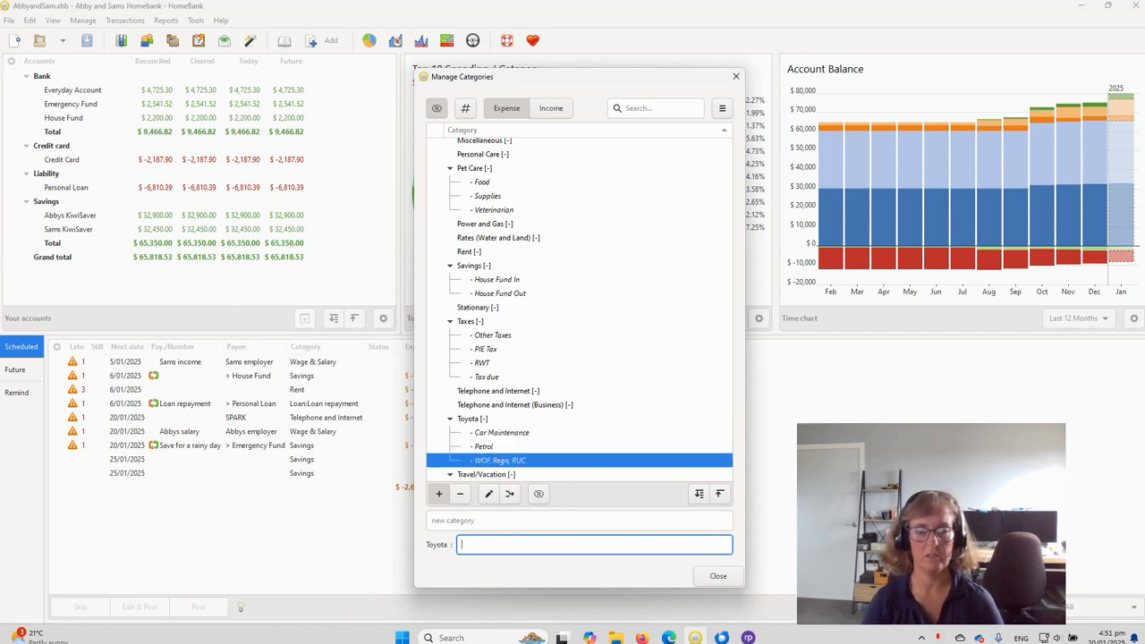
{"action": "type", "text": "Servicing"}
{"action": "key", "text": "Return"}
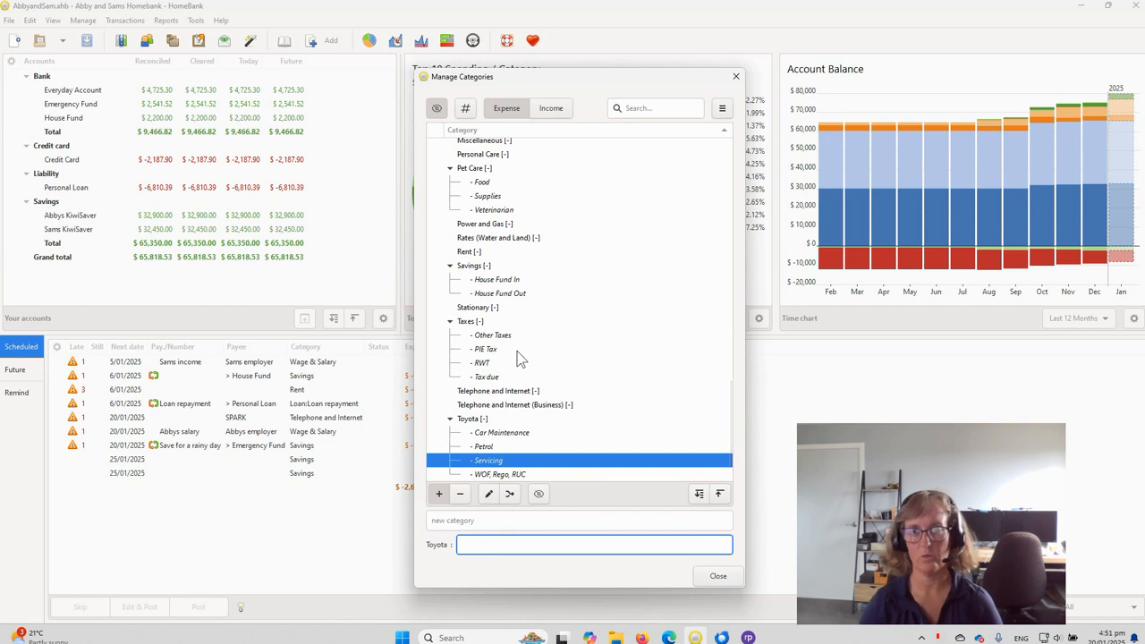
{"action": "scroll", "coordinate": [520, 358], "scroll_direction": "up", "scroll_amount": 10}
{"action": "scroll", "coordinate": [520, 358], "scroll_direction": "up", "scroll_amount": 2}
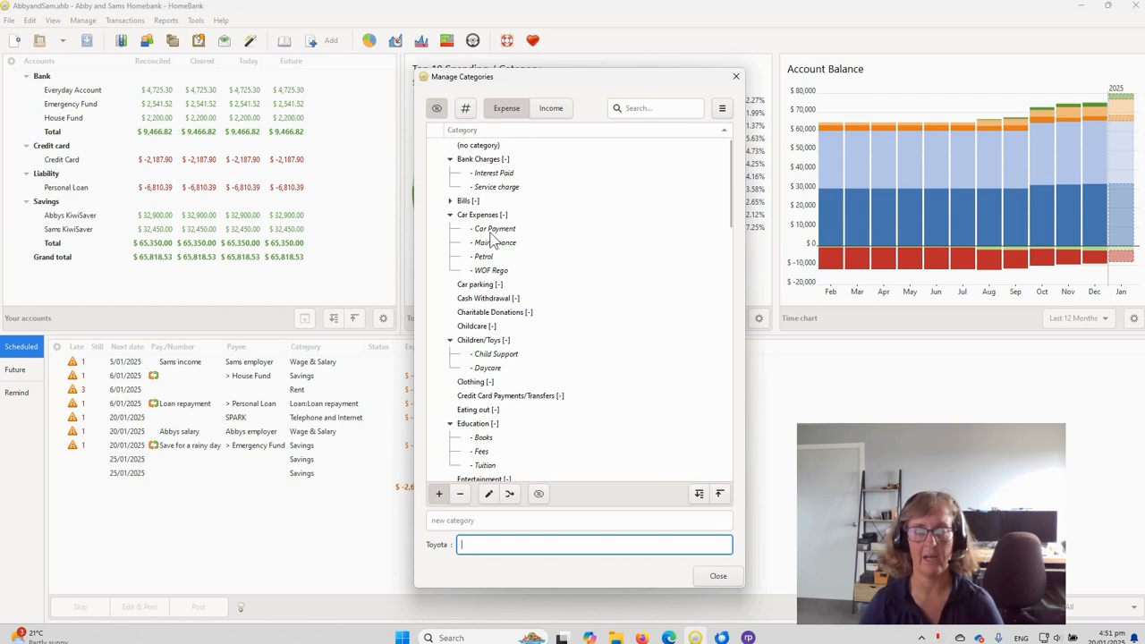
{"action": "left_click", "coordinate": [718, 576]}
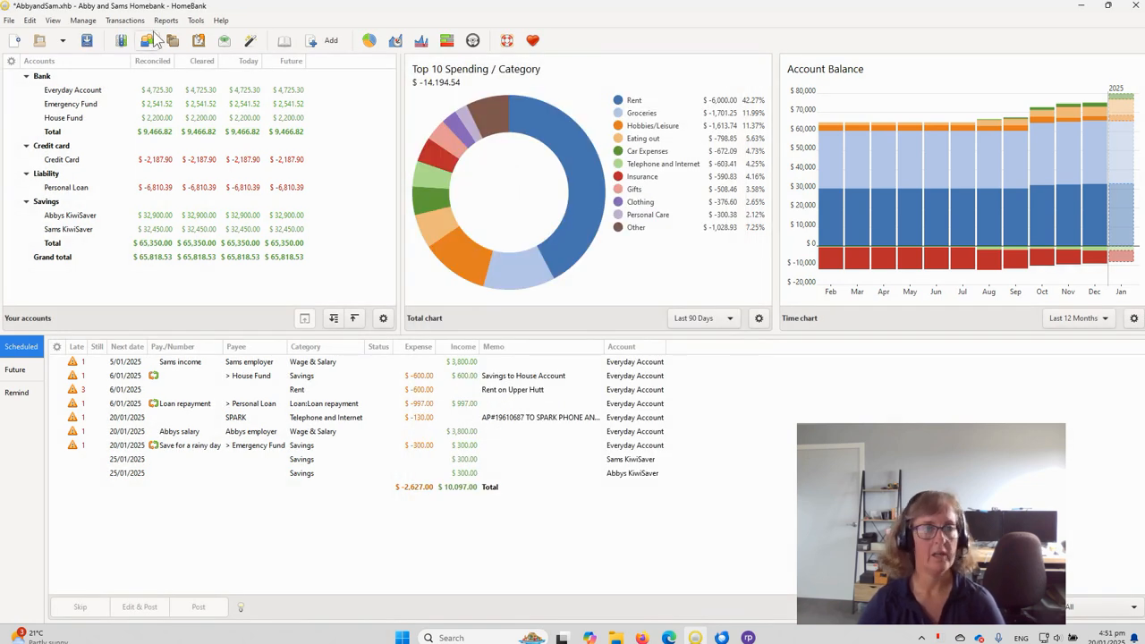
Step: Search the Everyday Account, sorted by category, for petrol transactions, clear the search and close the account
{"action": "double_click", "coordinate": [87, 93]}
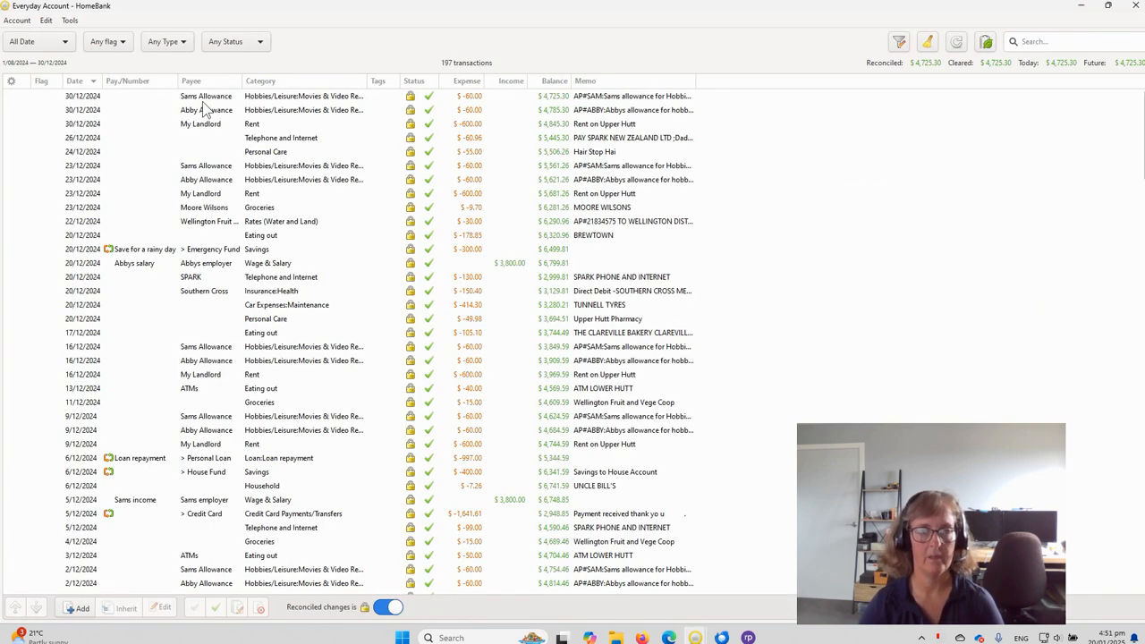
{"action": "left_click", "coordinate": [286, 81]}
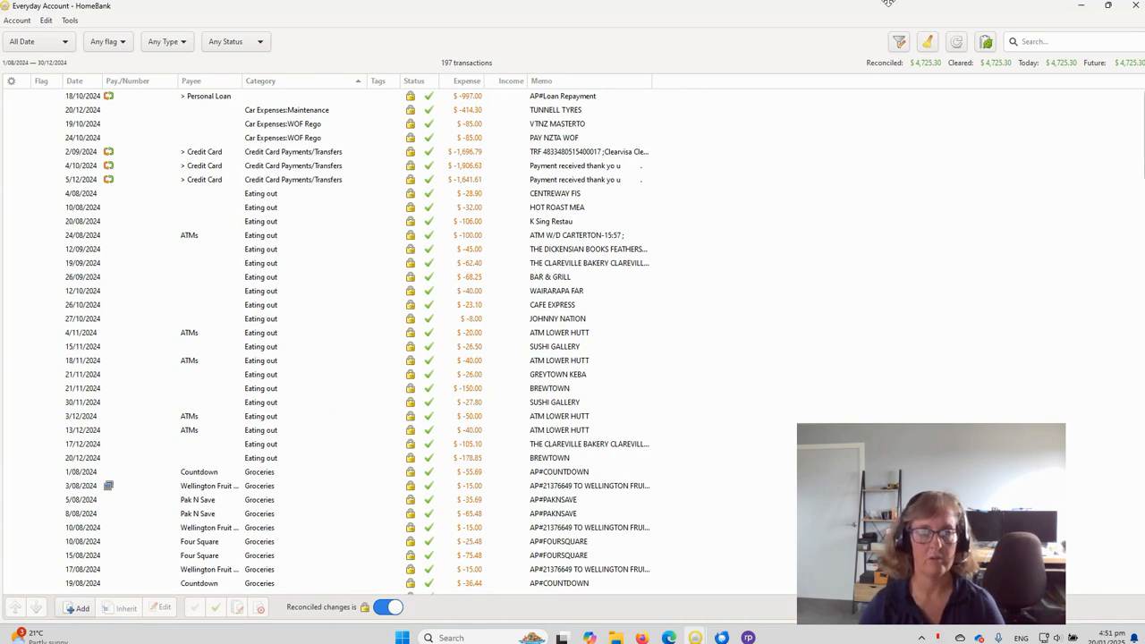
{"action": "left_click", "coordinate": [1026, 42]}
{"action": "type", "text": "petr"}
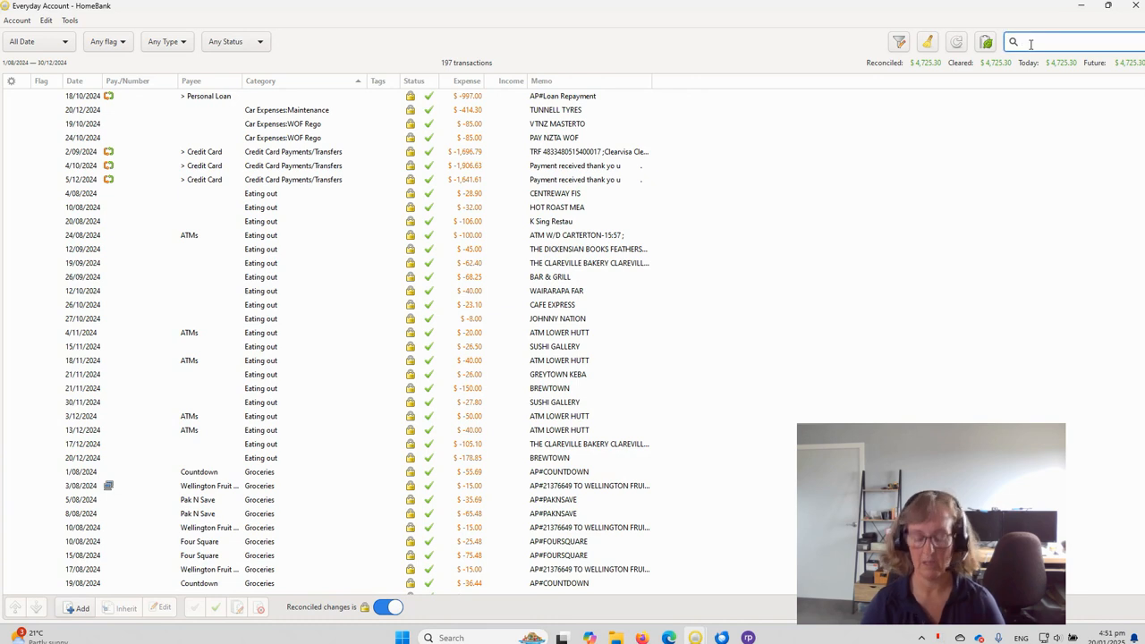
{"action": "type", "text": "ol"}
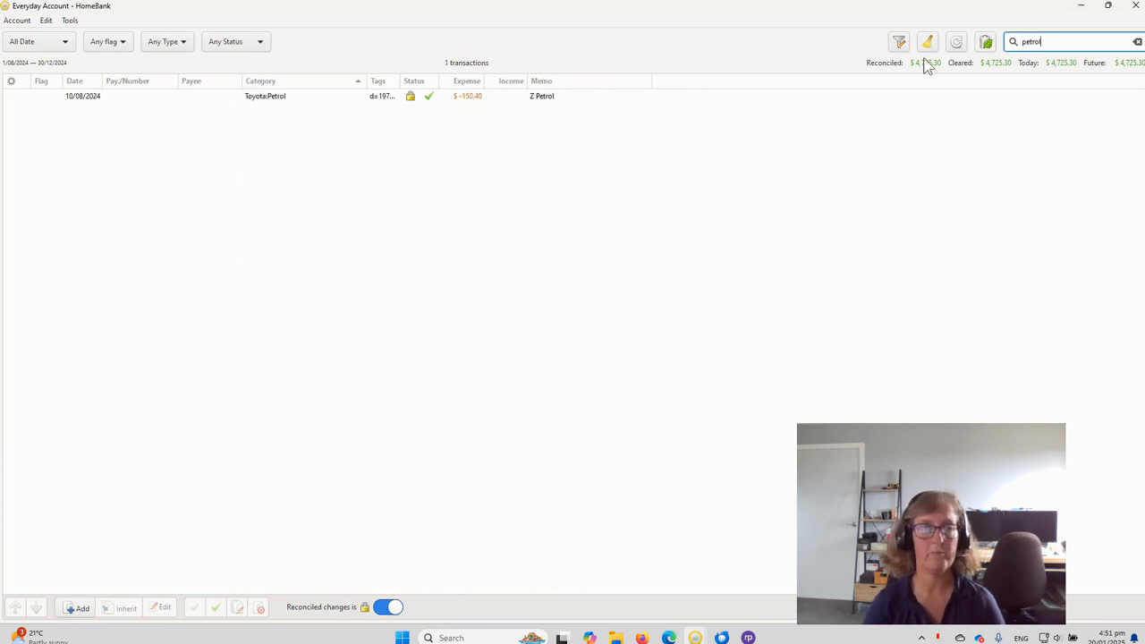
{"action": "left_click", "coordinate": [262, 99]}
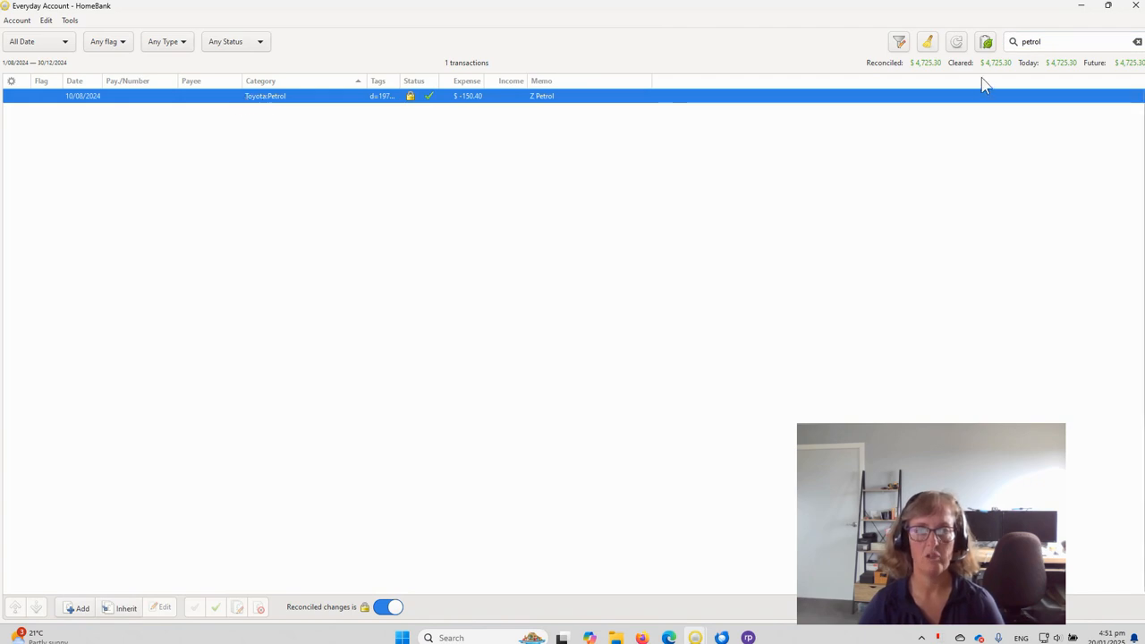
{"action": "left_click", "coordinate": [1137, 41]}
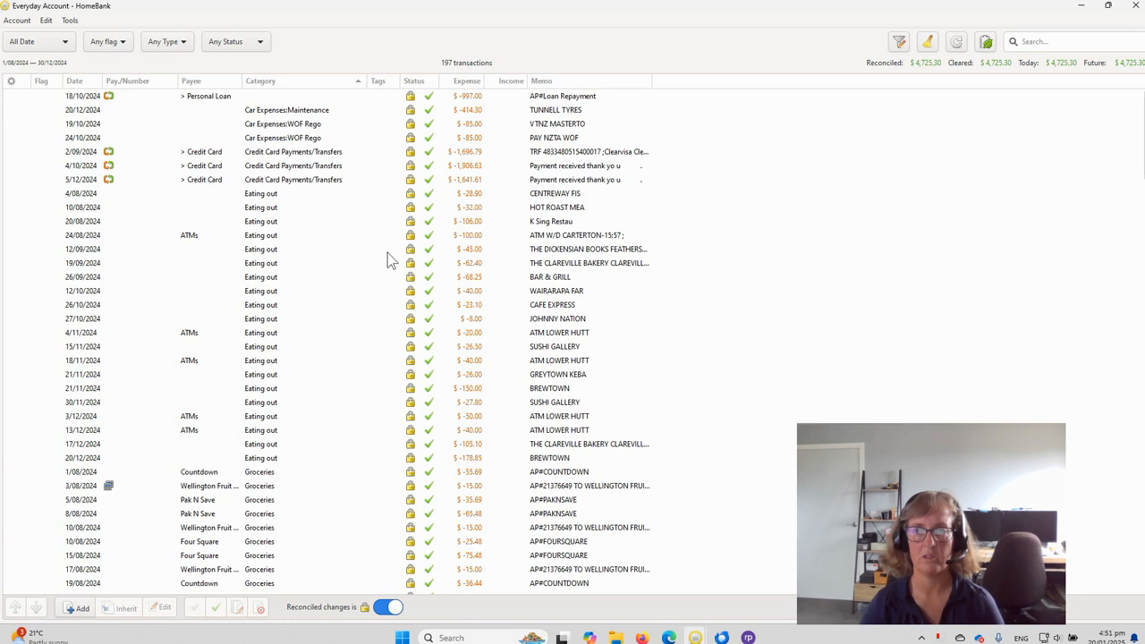
{"action": "left_click", "coordinate": [1136, 7]}
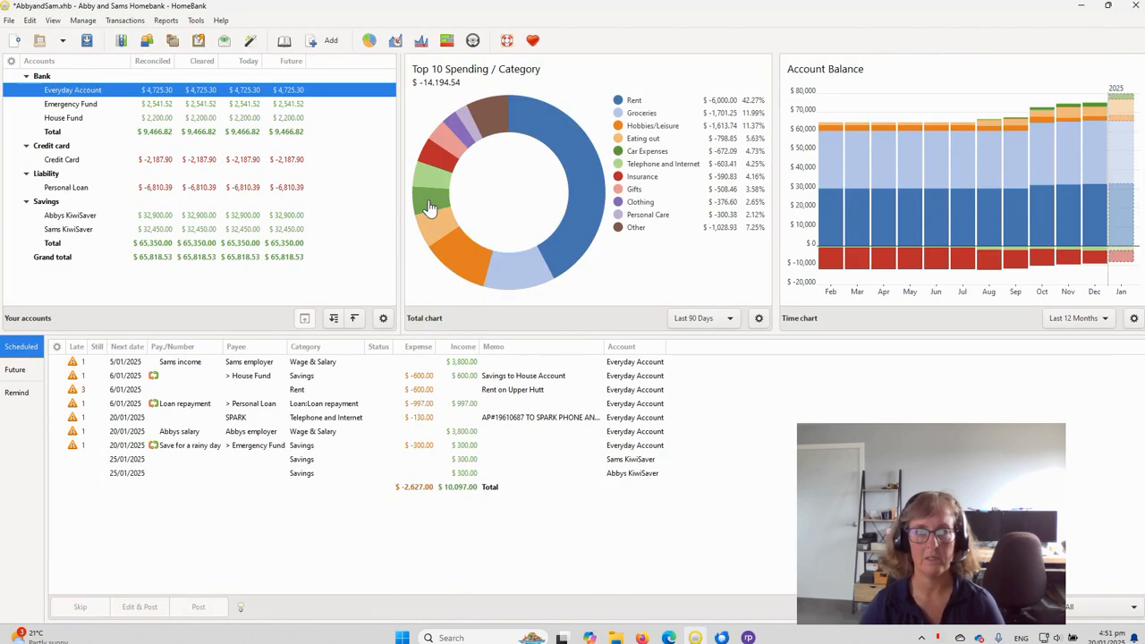
Step: Open the Credit Card account and filter its transactions by "Petrol"
{"action": "double_click", "coordinate": [59, 161]}
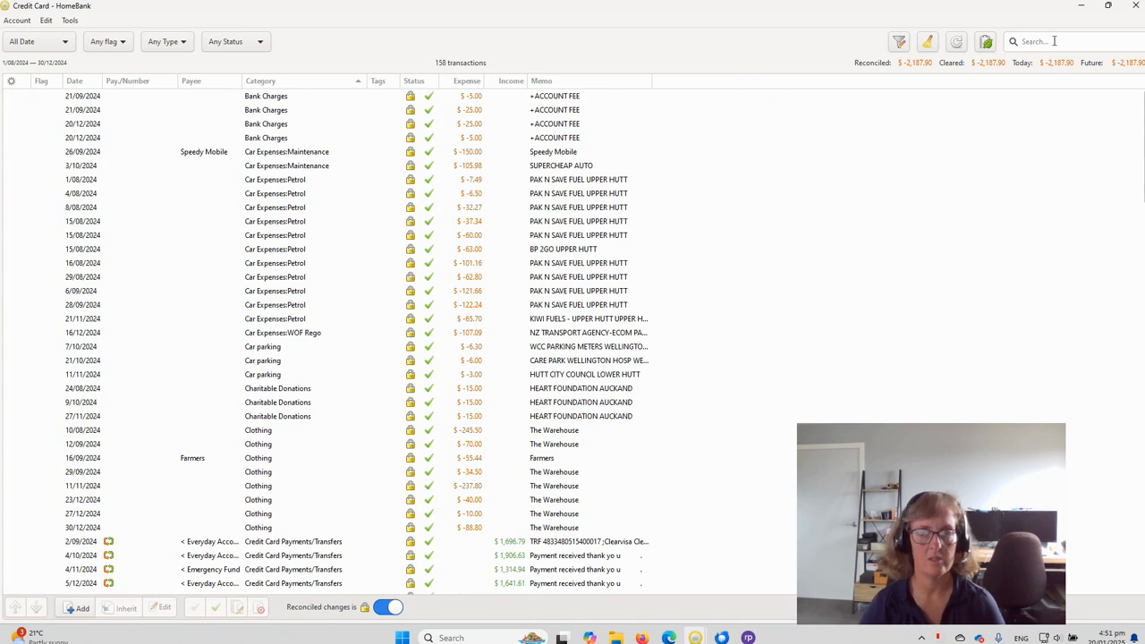
{"action": "left_click", "coordinate": [1052, 41]}
{"action": "type", "text": "P"}
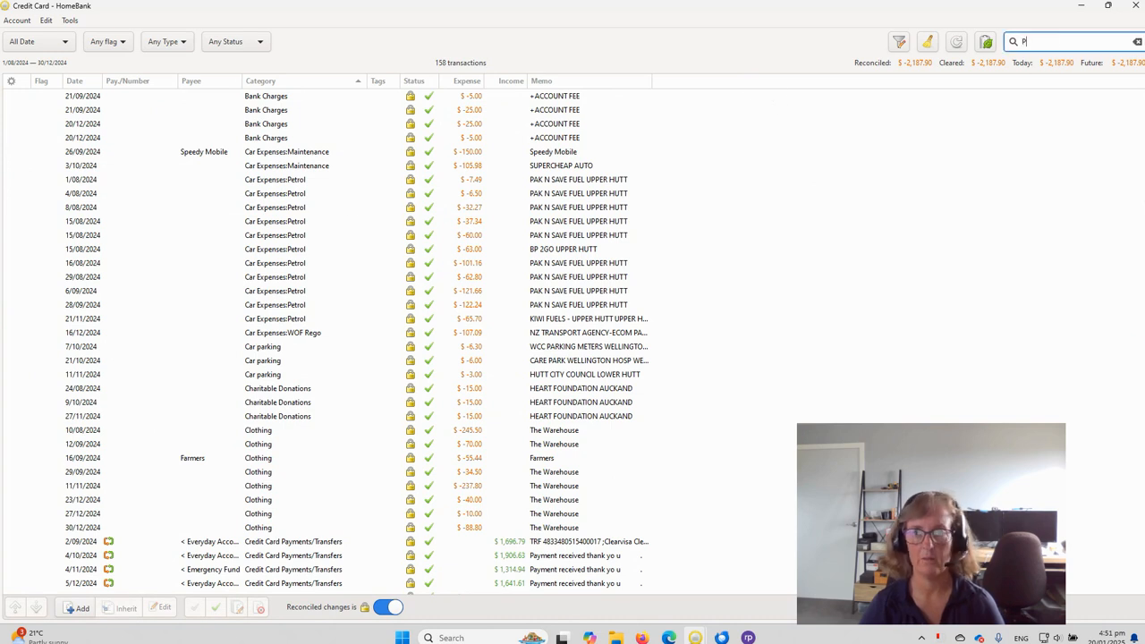
{"action": "type", "text": "etro"}
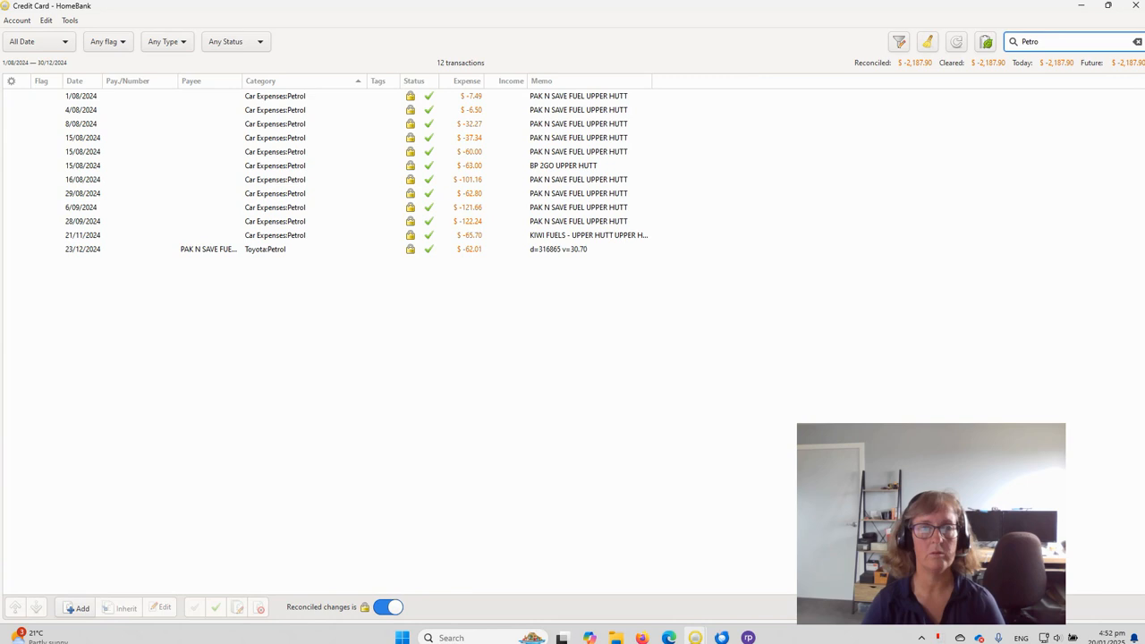
{"action": "type", "text": "l"}
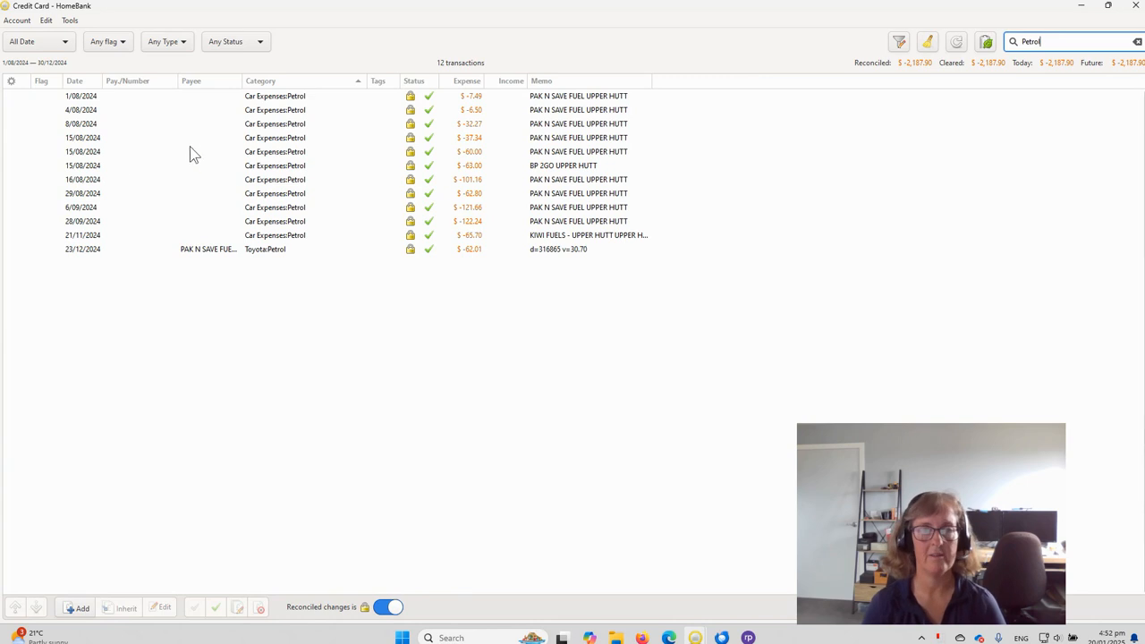
Step: Allow changes to reconciled transactions and recategorise the first six Car Expenses:Petrol entries, 1/08/2024 to 15/08/2024, as Toyota:Petrol
{"action": "left_click", "coordinate": [278, 99]}
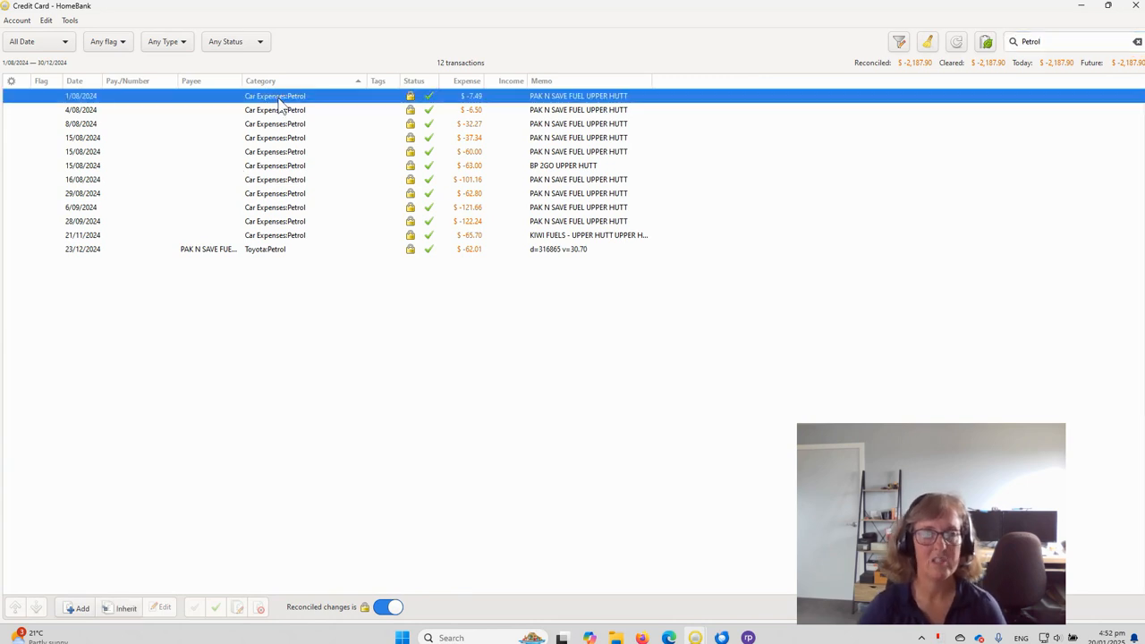
{"action": "left_click", "coordinate": [273, 168], "text": "shift"}
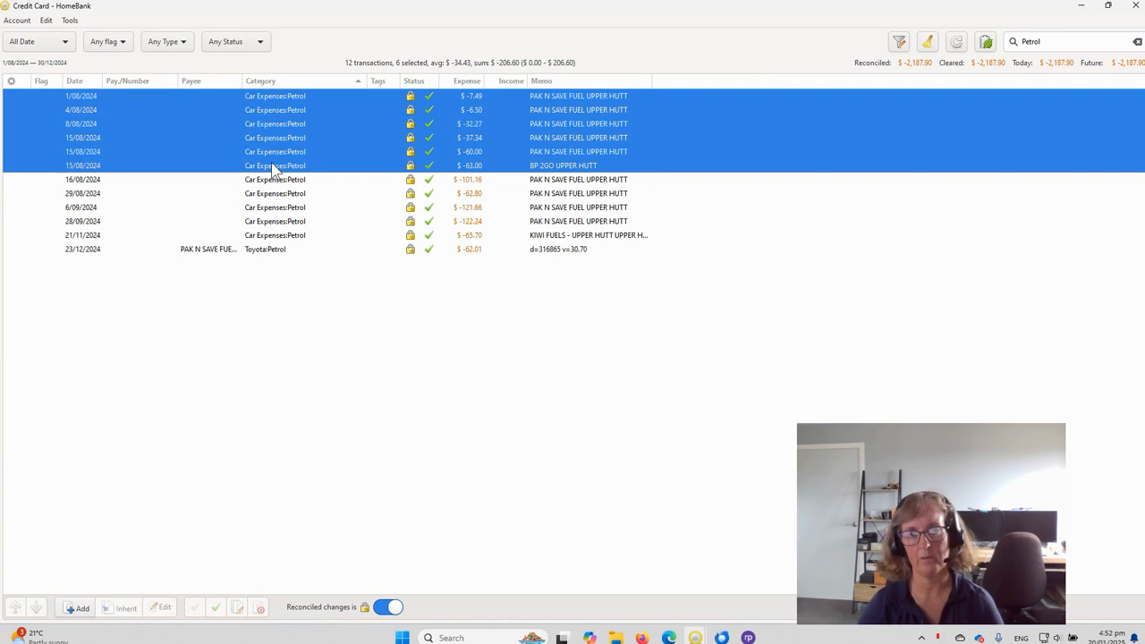
{"action": "left_click", "coordinate": [395, 609]}
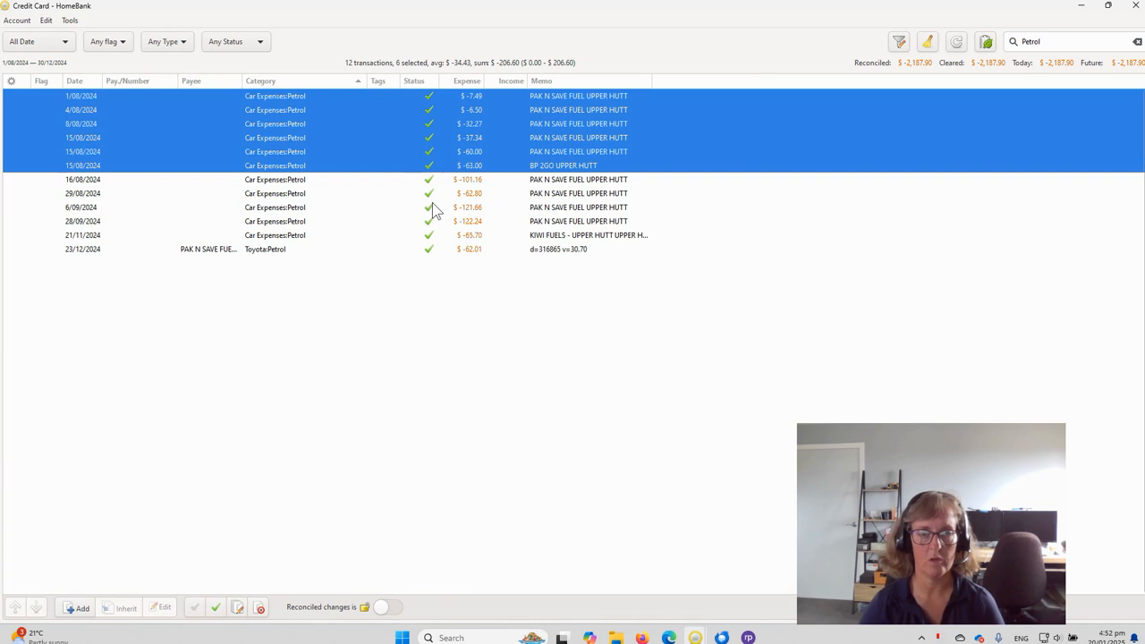
{"action": "left_click", "coordinate": [238, 608]}
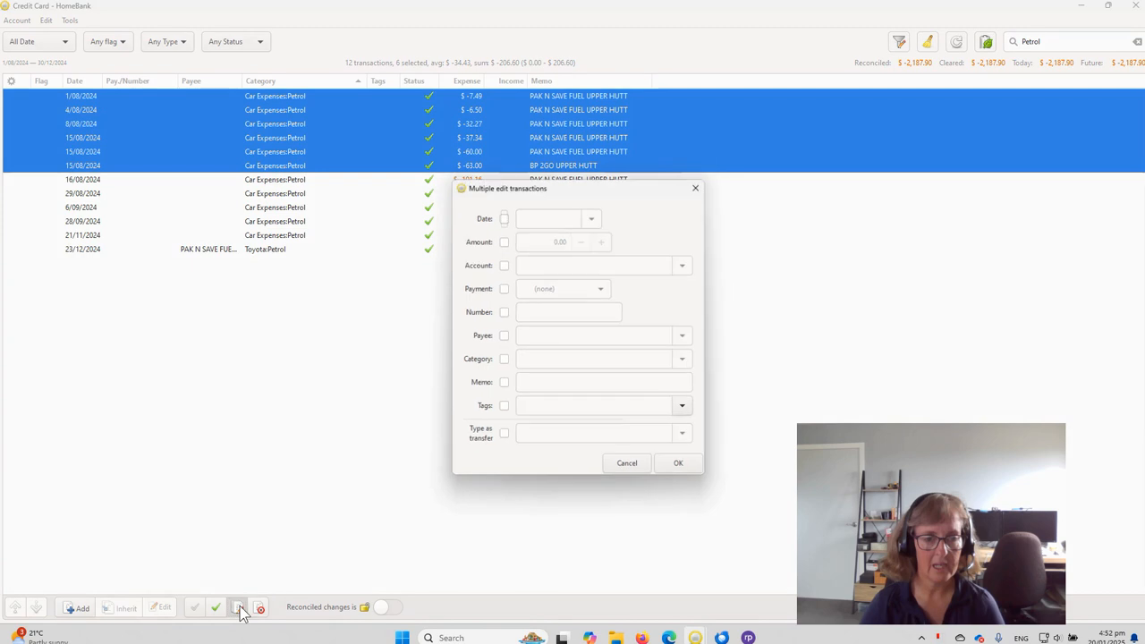
{"action": "left_click", "coordinate": [503, 362]}
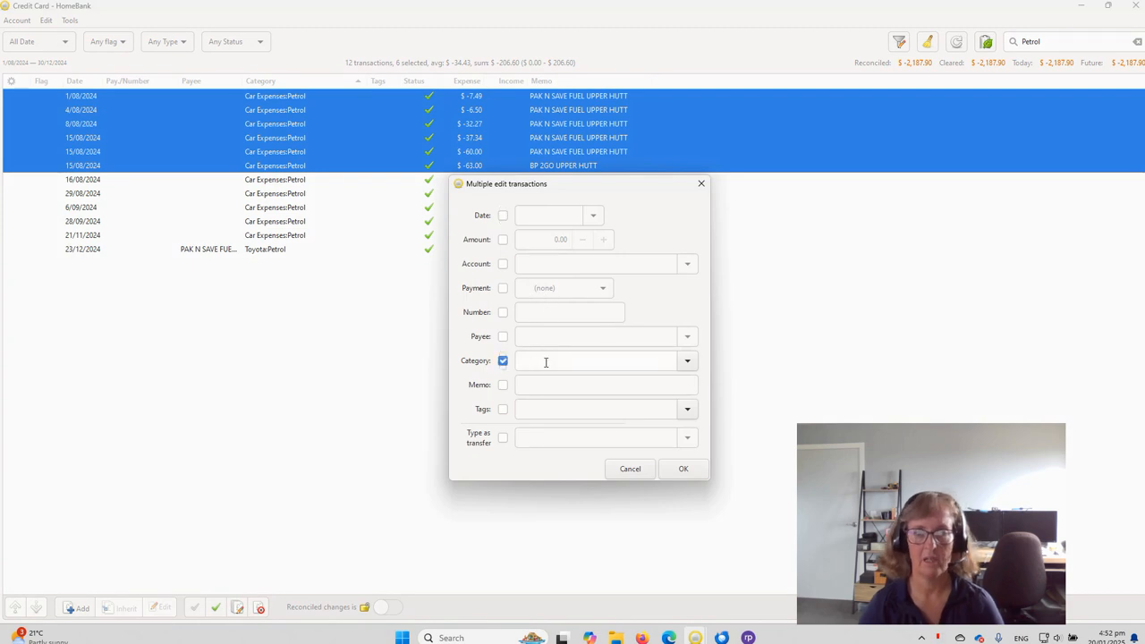
{"action": "left_click", "coordinate": [606, 362]}
{"action": "type", "text": "t"}
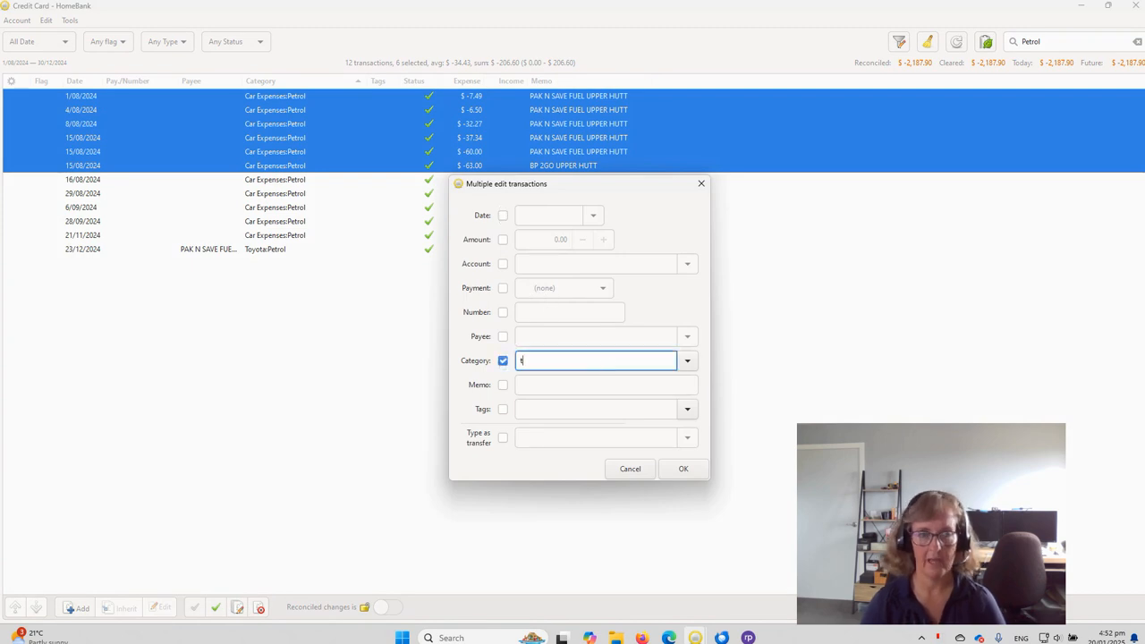
{"action": "type", "text": "ro"}
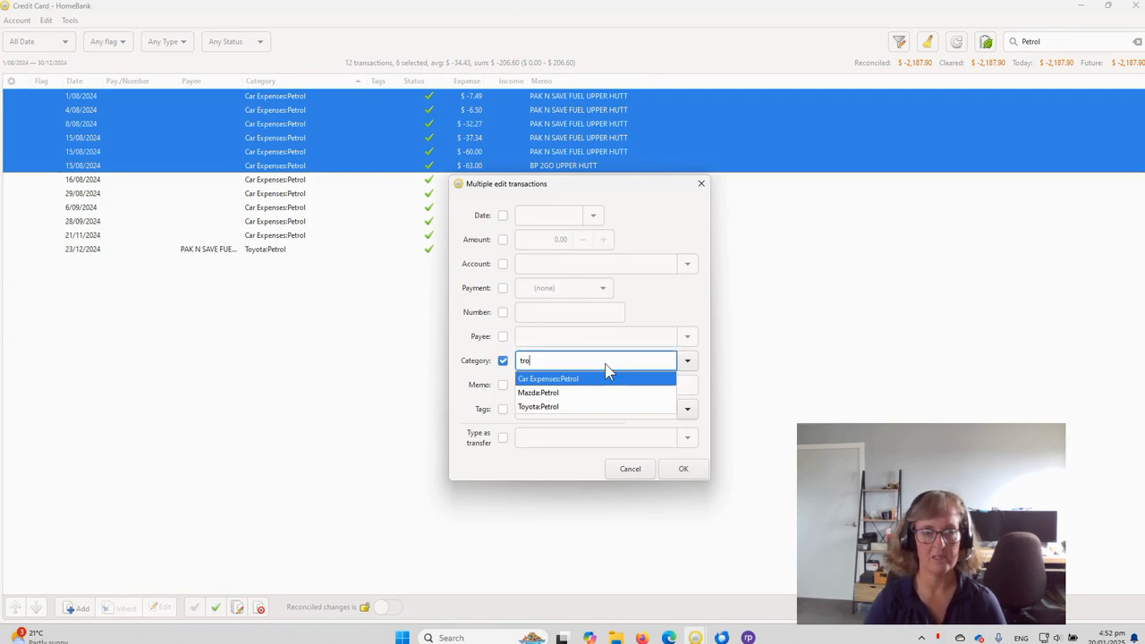
{"action": "left_click", "coordinate": [553, 407]}
{"action": "left_click", "coordinate": [680, 470]}
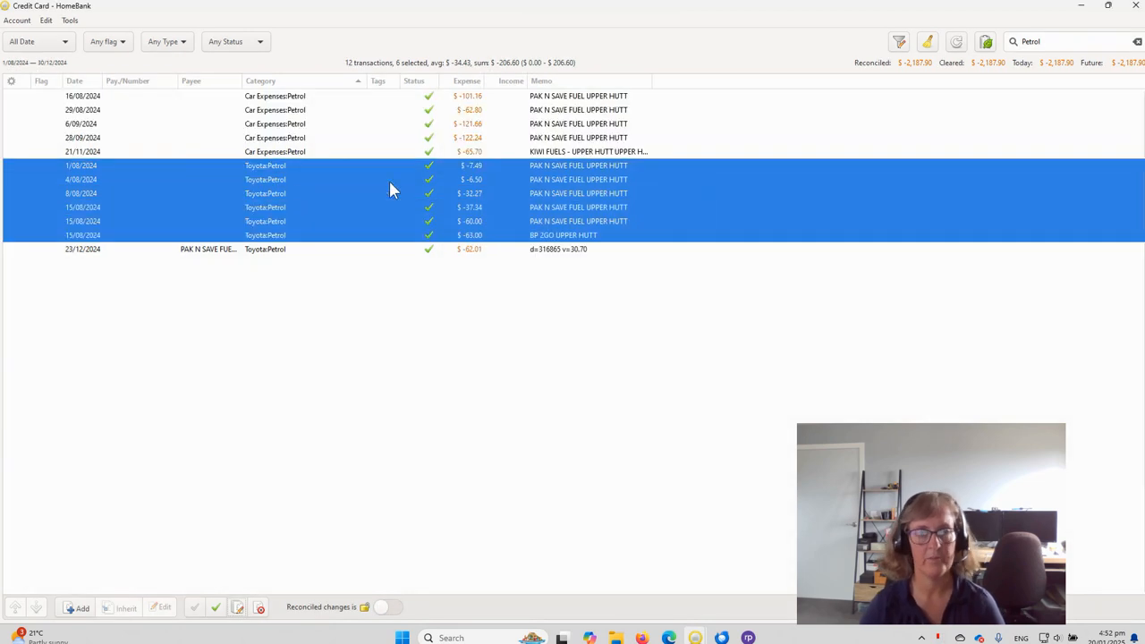
Step: Recategorise the remaining Car Expenses:Petrol entries, 16/08/2024 to 21/11/2024, as Mazda:Petrol in one multiple edit
{"action": "left_click", "coordinate": [272, 96]}
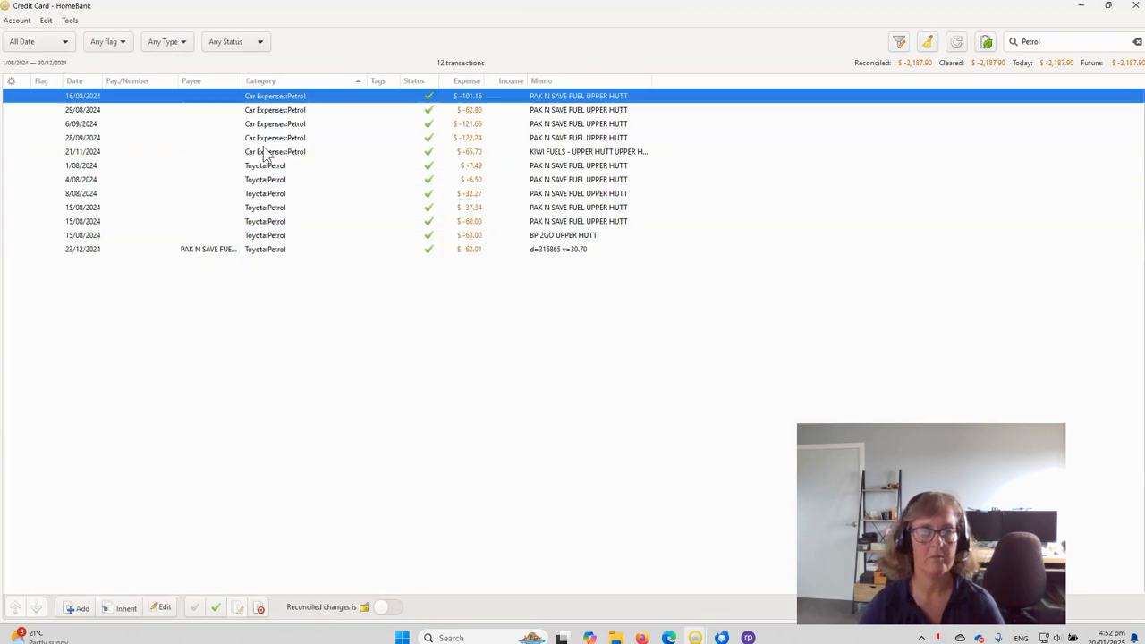
{"action": "left_click", "coordinate": [268, 151], "text": "shift"}
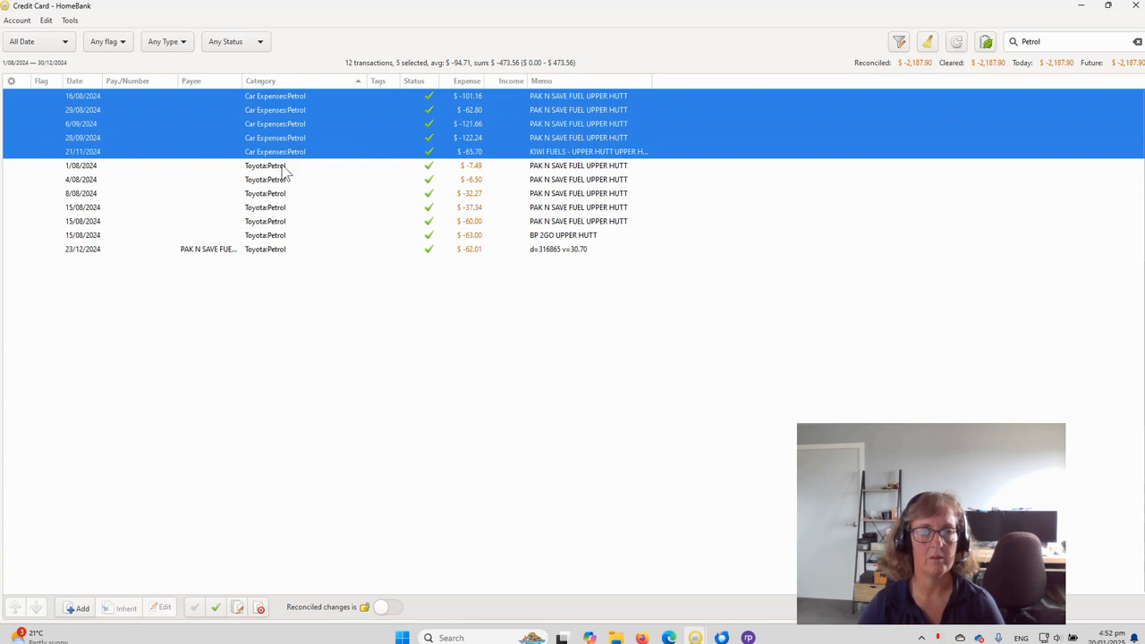
{"action": "left_click", "coordinate": [239, 609]}
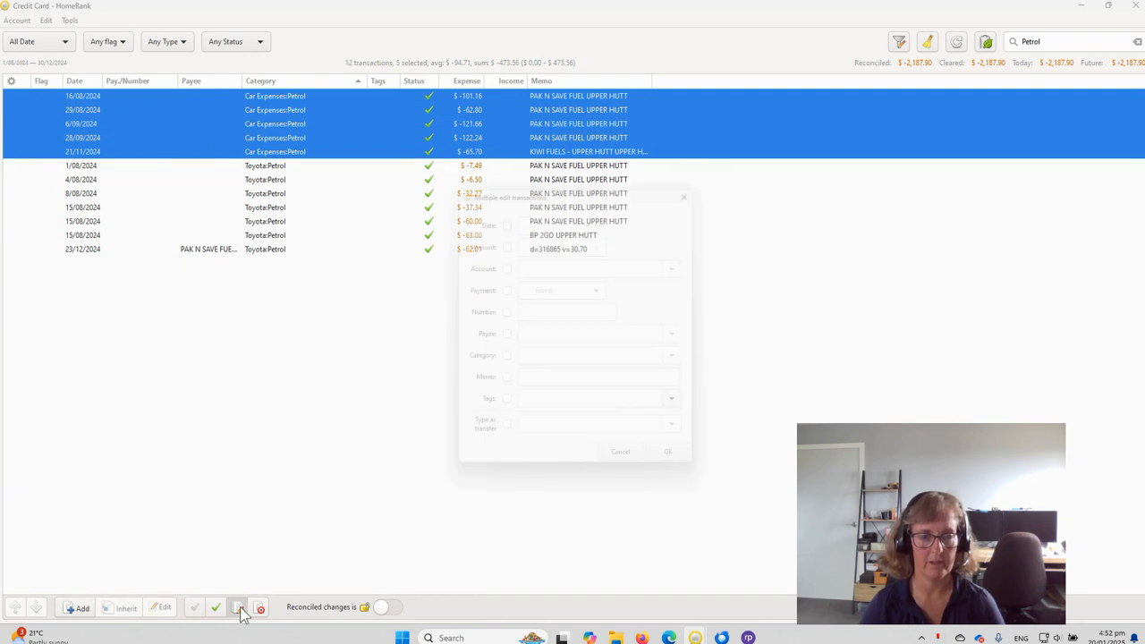
{"action": "left_click", "coordinate": [503, 361]}
{"action": "type", "text": "maz"}
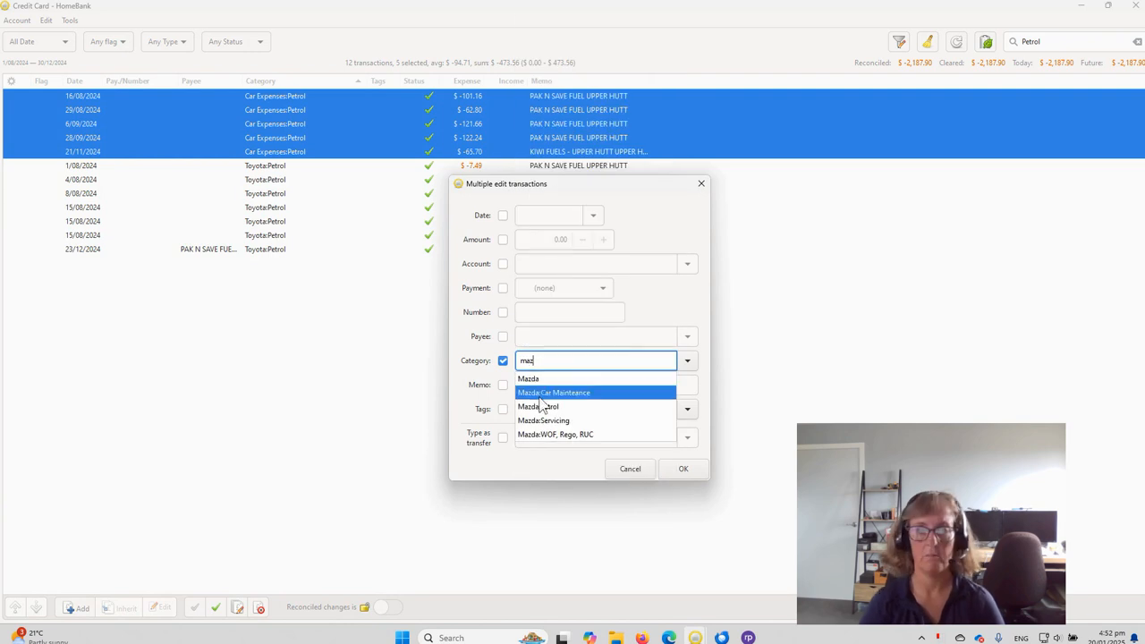
{"action": "left_click", "coordinate": [542, 407]}
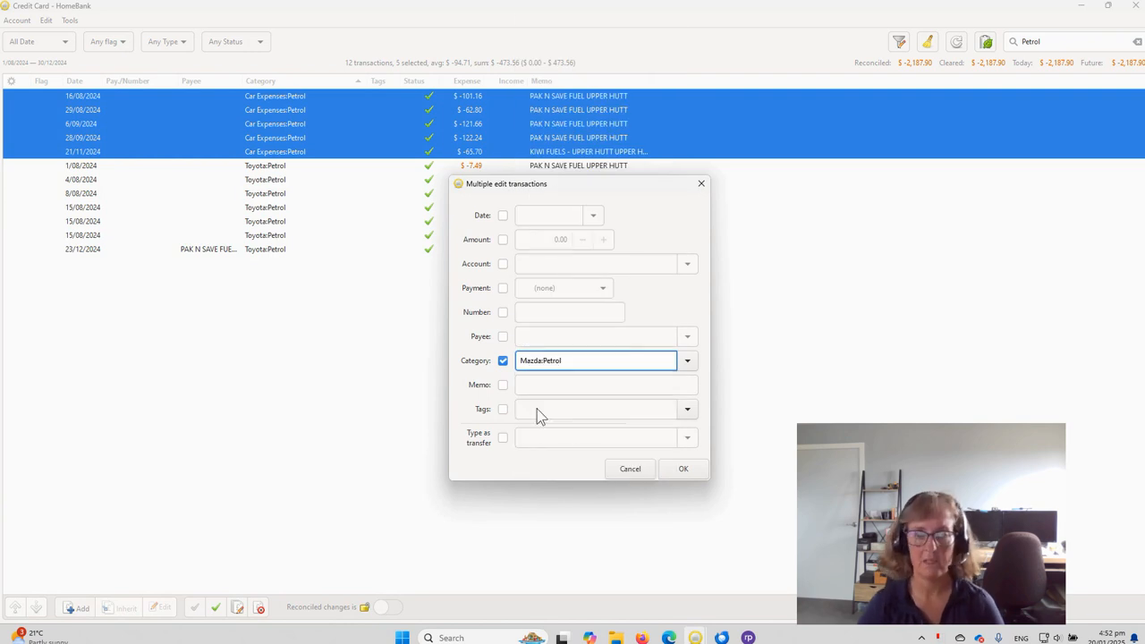
{"action": "left_click", "coordinate": [683, 469]}
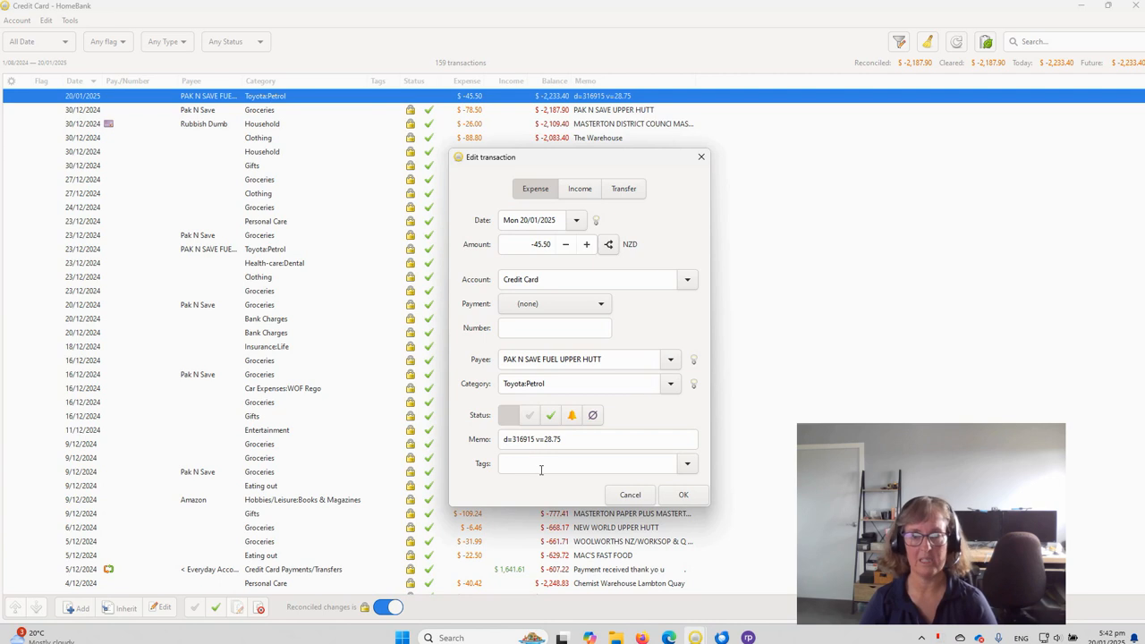
Step: Save the edited 20/01/2025 Toyota:Petrol transaction and inherit a new one from it, dated 15/01/2025 with amount -67.85
{"action": "left_click", "coordinate": [683, 497]}
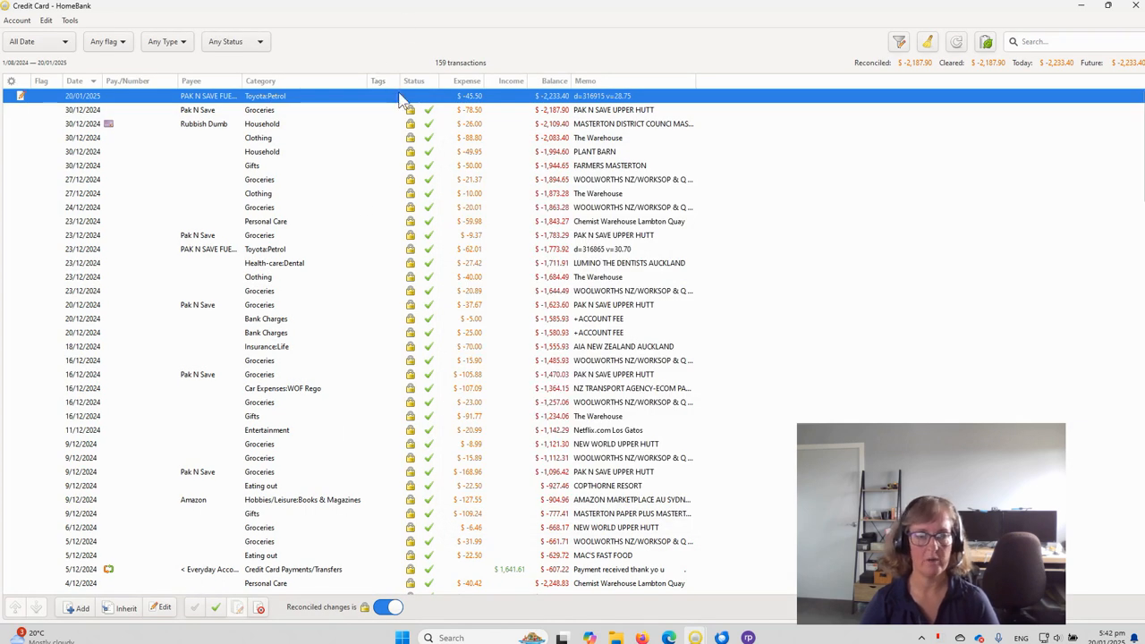
{"action": "left_click", "coordinate": [122, 610]}
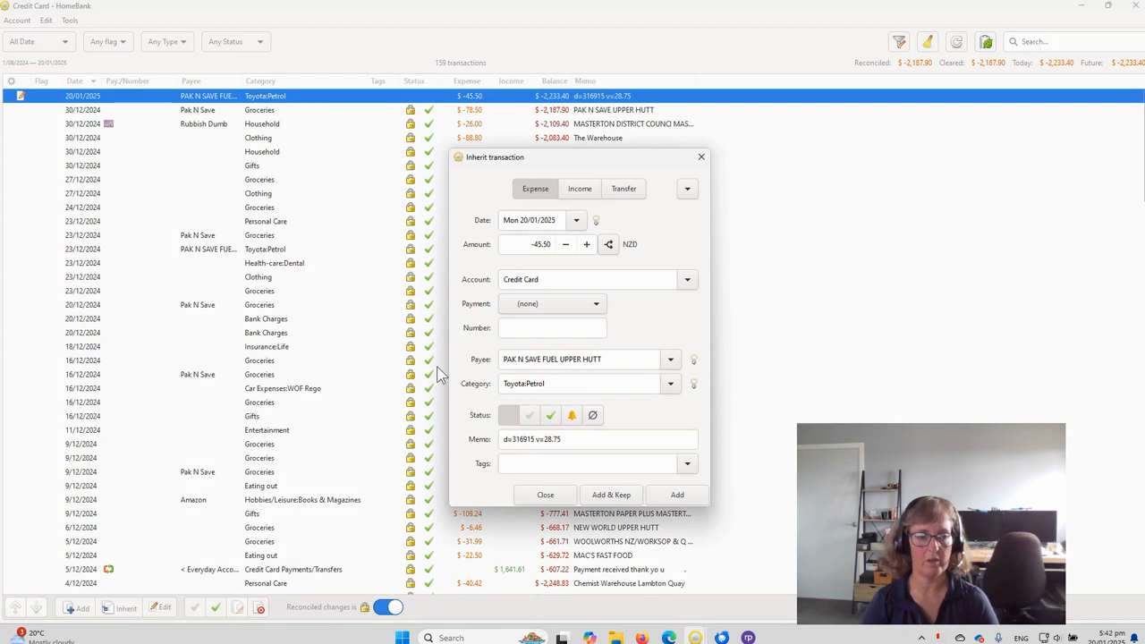
{"action": "double_click", "coordinate": [524, 219]}
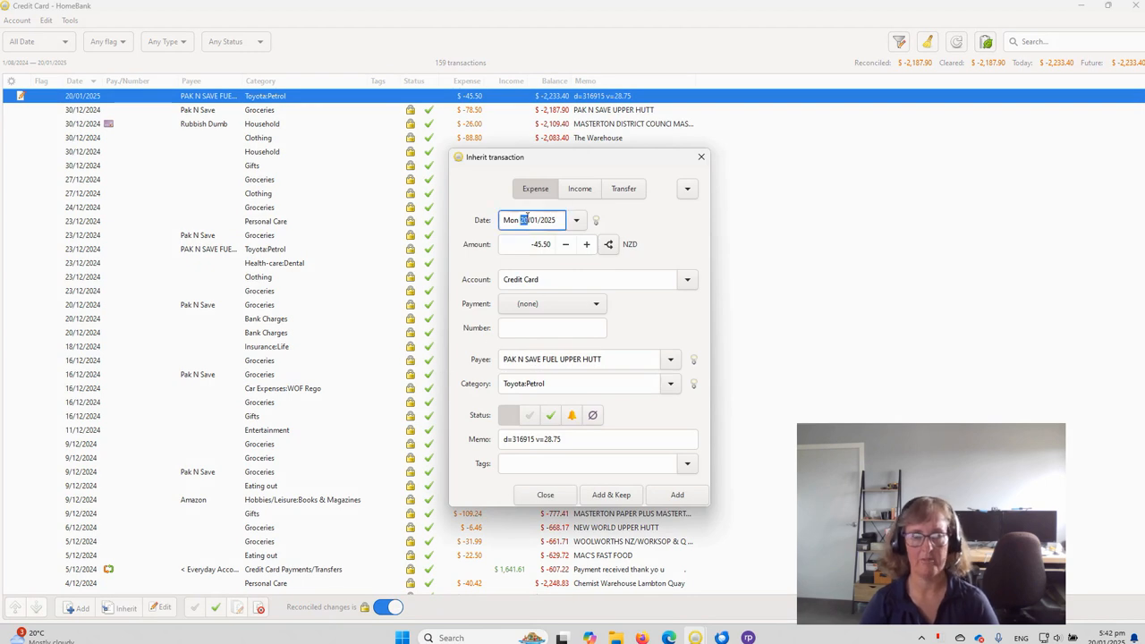
{"action": "type", "text": "15"}
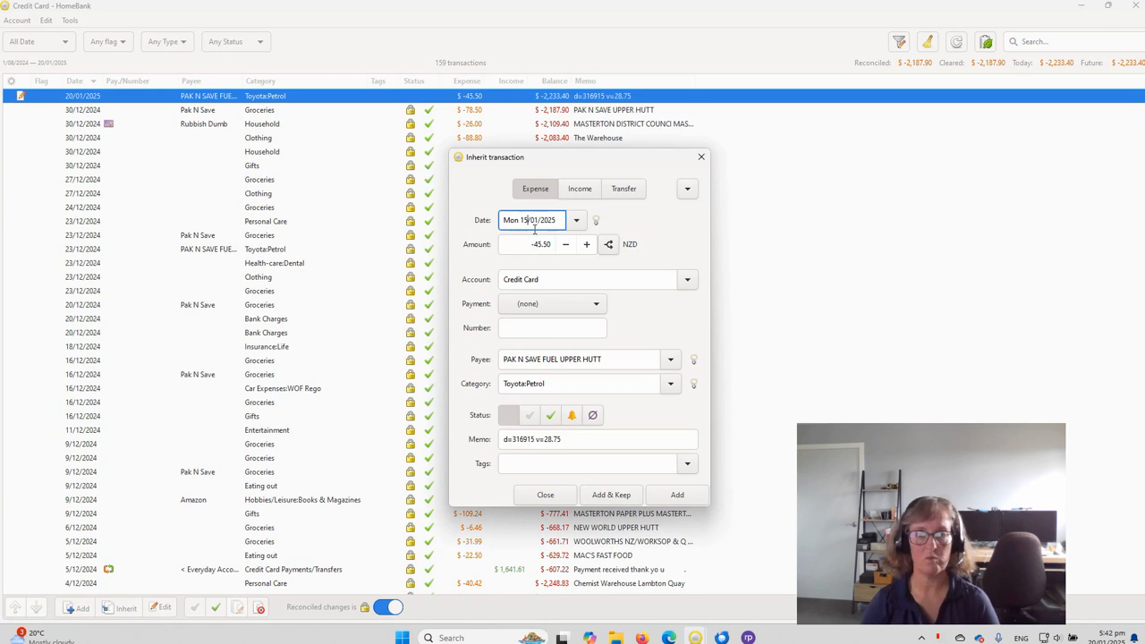
{"action": "triple_click", "coordinate": [535, 242]}
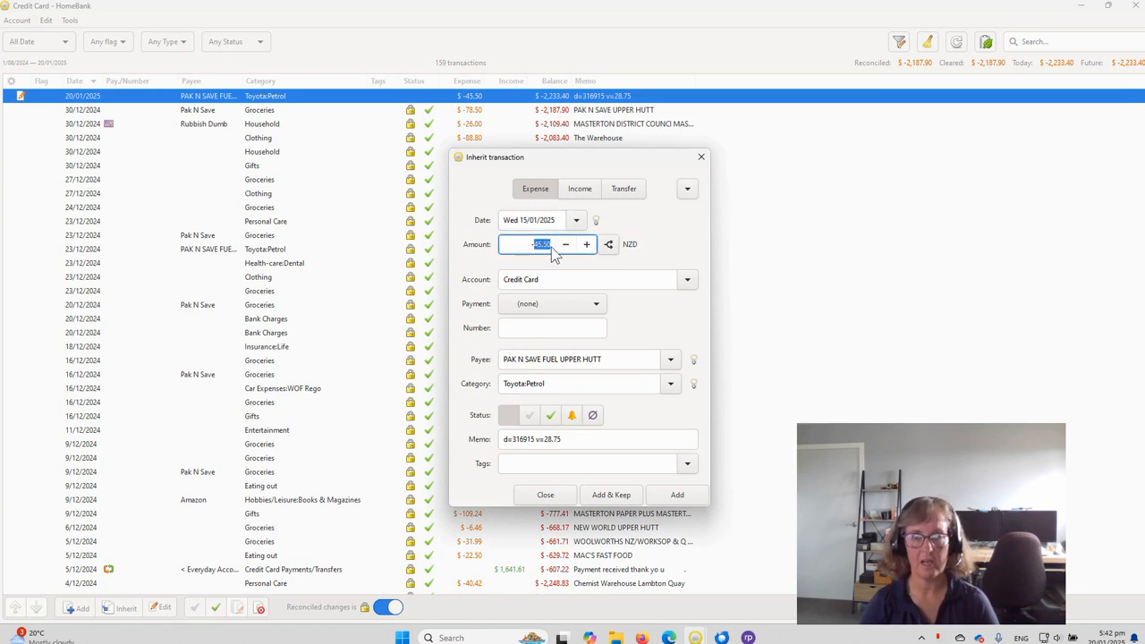
{"action": "type", "text": "-67.85"}
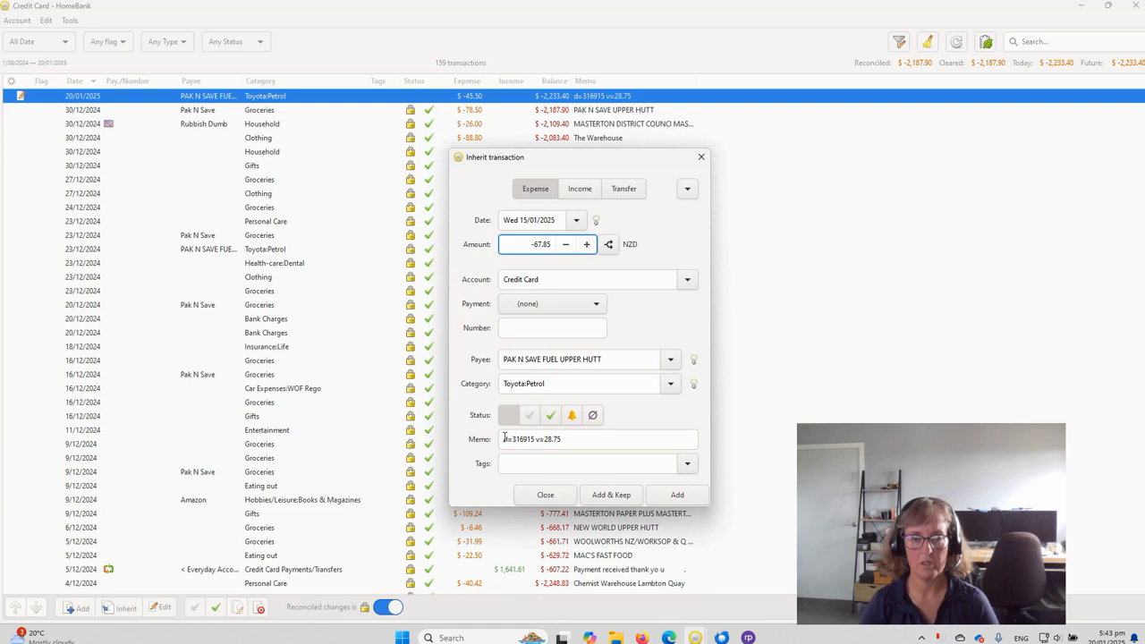
{"action": "left_click_drag", "start_coordinate": [506, 438], "coordinate": [609, 435]}
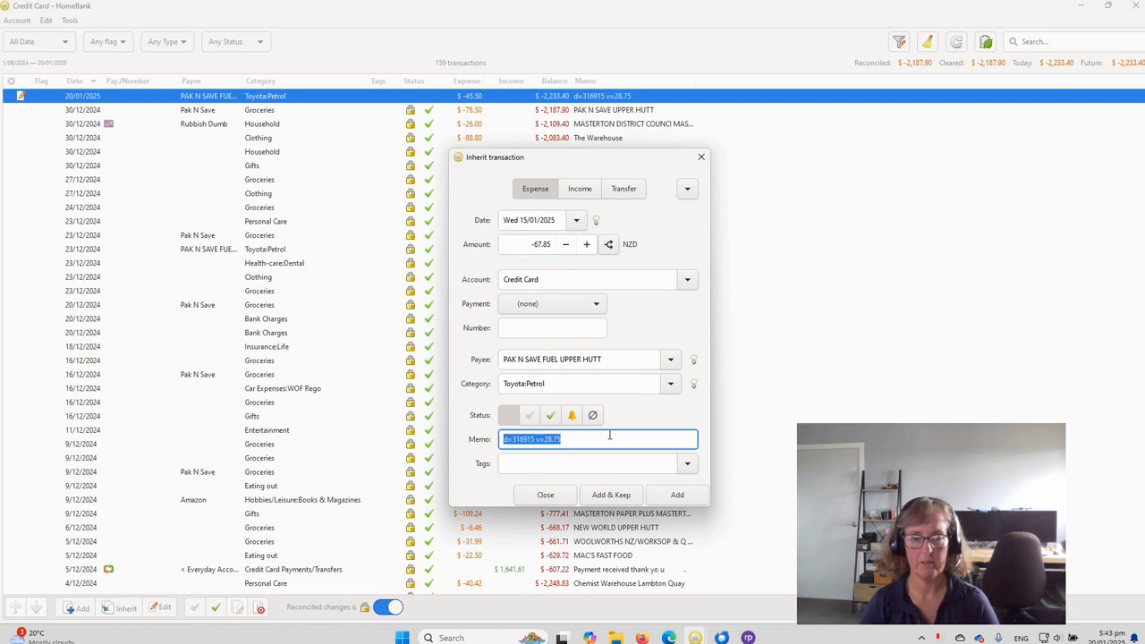
{"action": "type", "text": "d="}
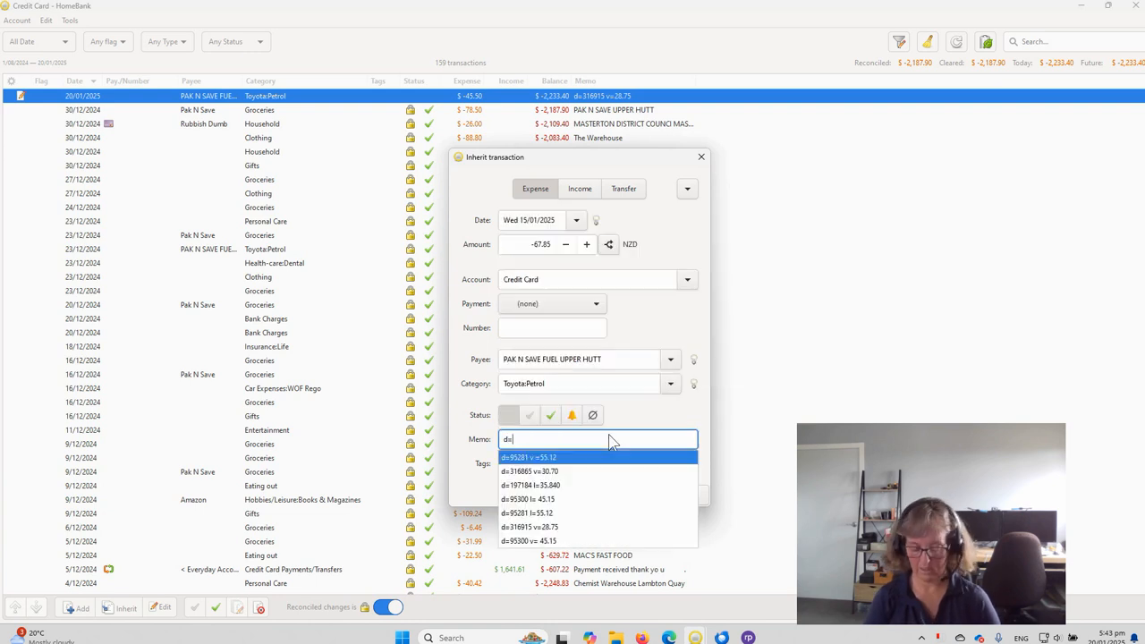
{"action": "key", "text": "BackSpace"}
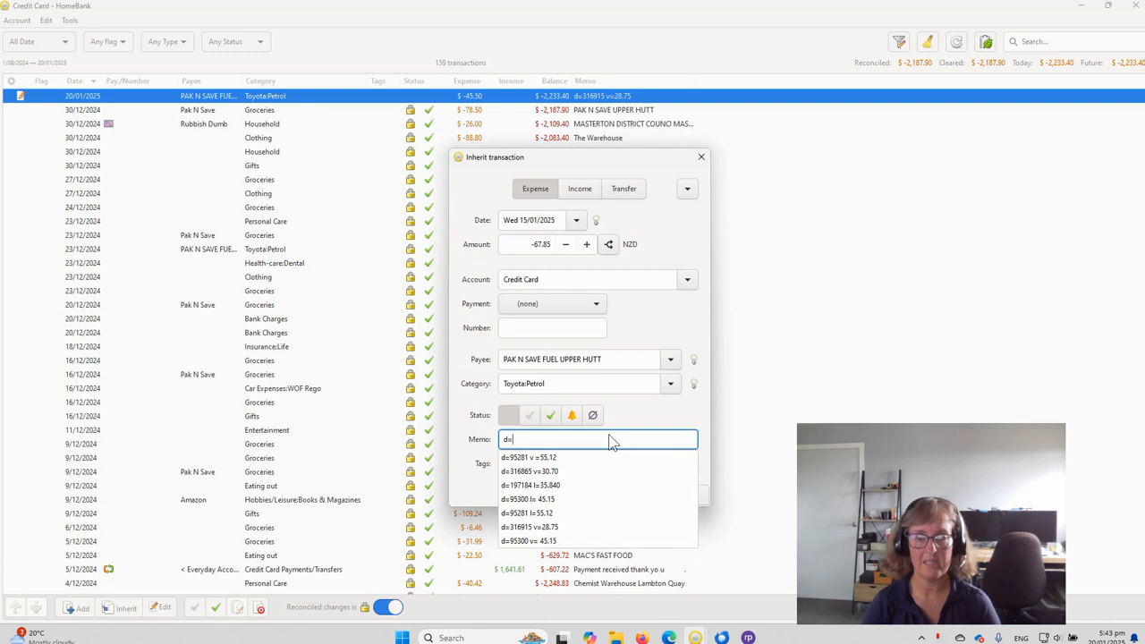
{"action": "left_click", "coordinate": [525, 471]}
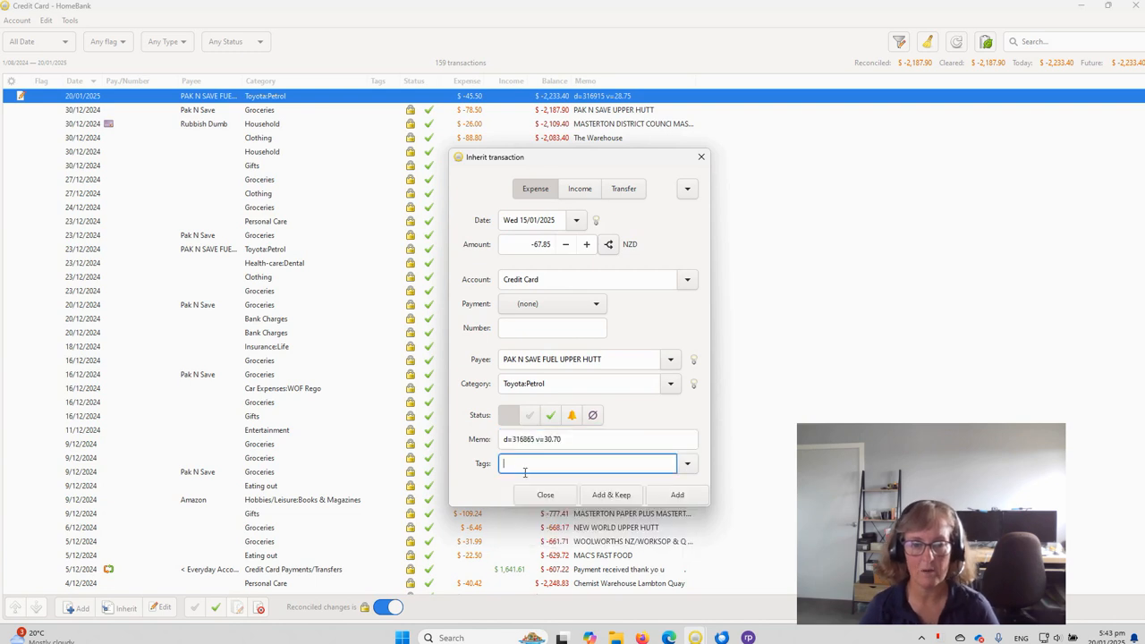
{"action": "left_click", "coordinate": [522, 439]}
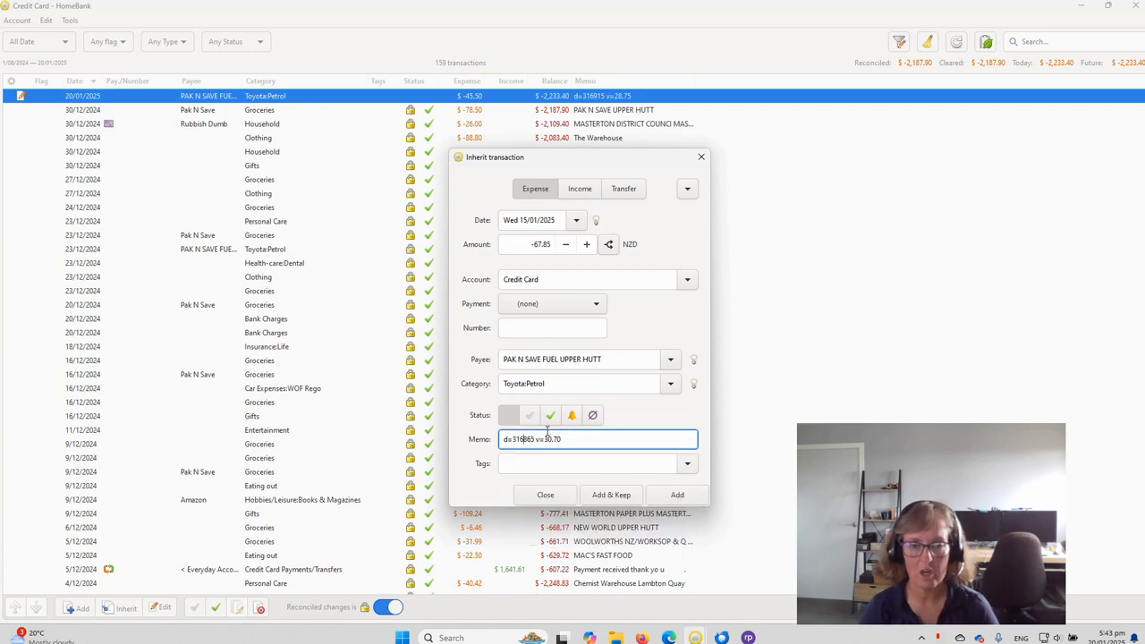
{"action": "key", "text": "shift+Right"}
{"action": "key", "text": "shift+Right"}
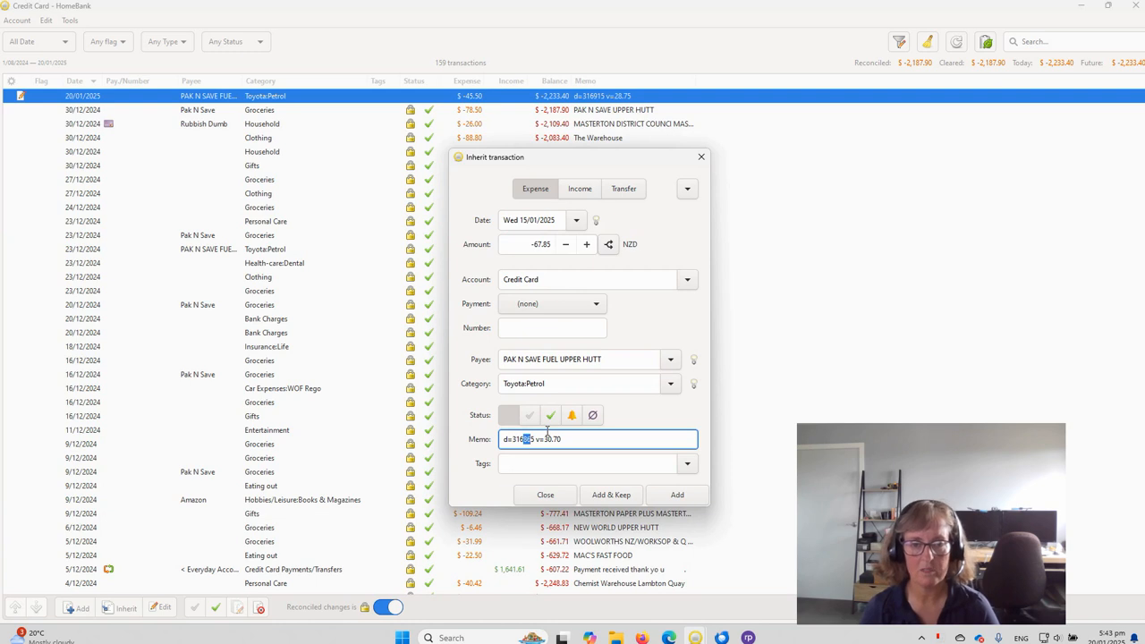
{"action": "type", "text": "91"}
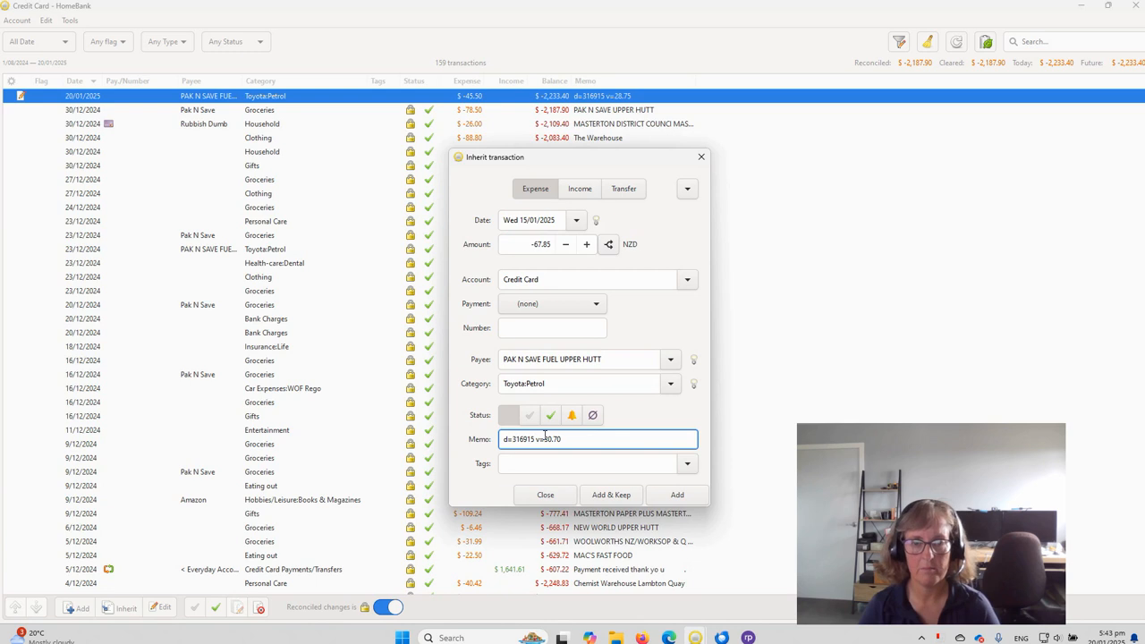
{"action": "left_click_drag", "start_coordinate": [545, 435], "coordinate": [561, 438]}
{"action": "type", "text": "32.6"}
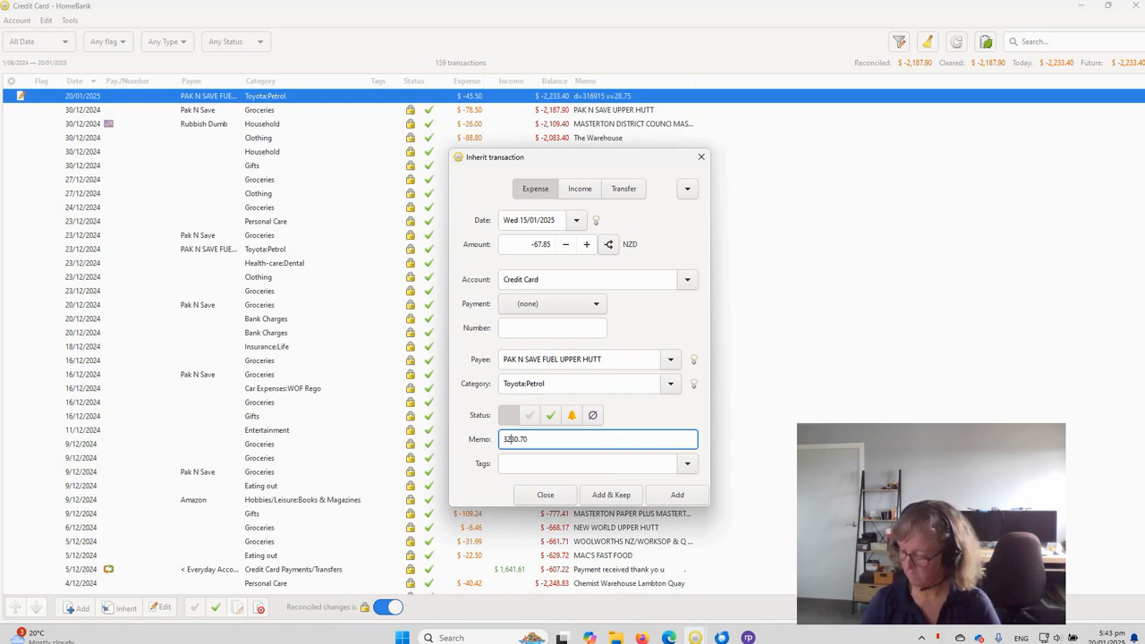
{"action": "type", "text": "5"}
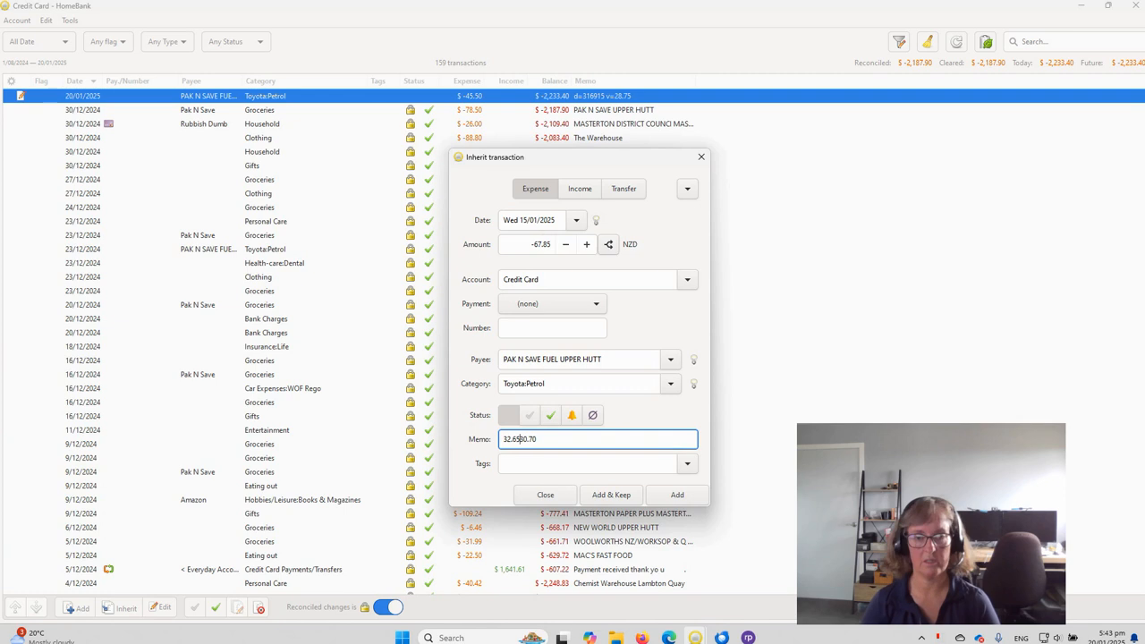
Step: Mark the inherited 15/01/2025 transaction as reconciled, set its memo to "d=316915 v=36.95" and add it to the Credit Card account
{"action": "left_click", "coordinate": [550, 418]}
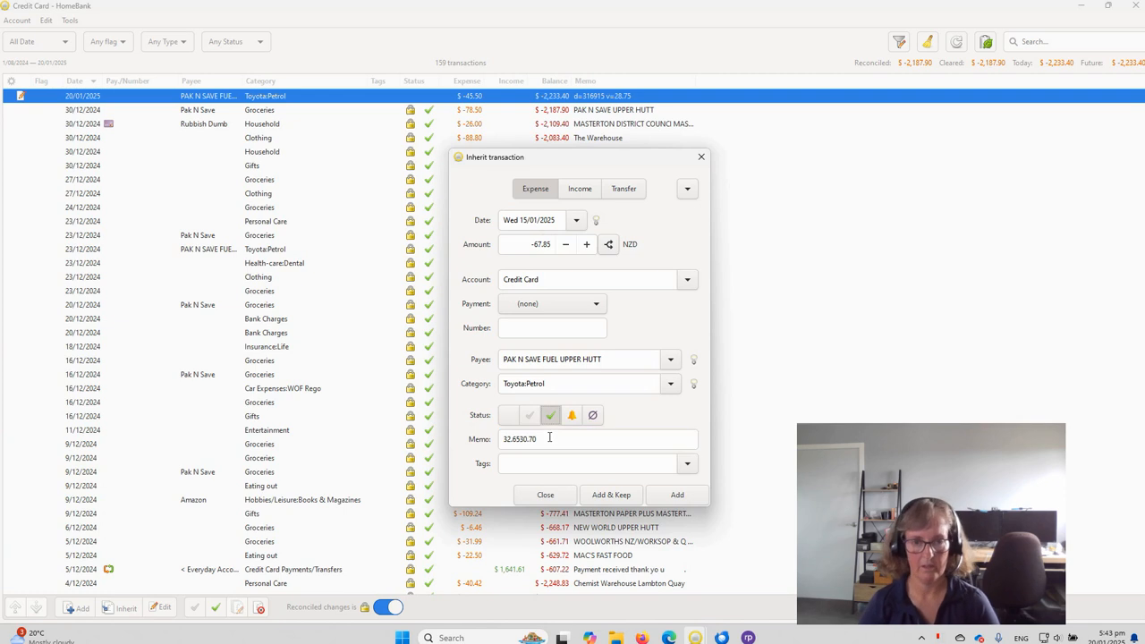
{"action": "left_click_drag", "start_coordinate": [550, 439], "coordinate": [452, 423]}
{"action": "type", "text": "d="}
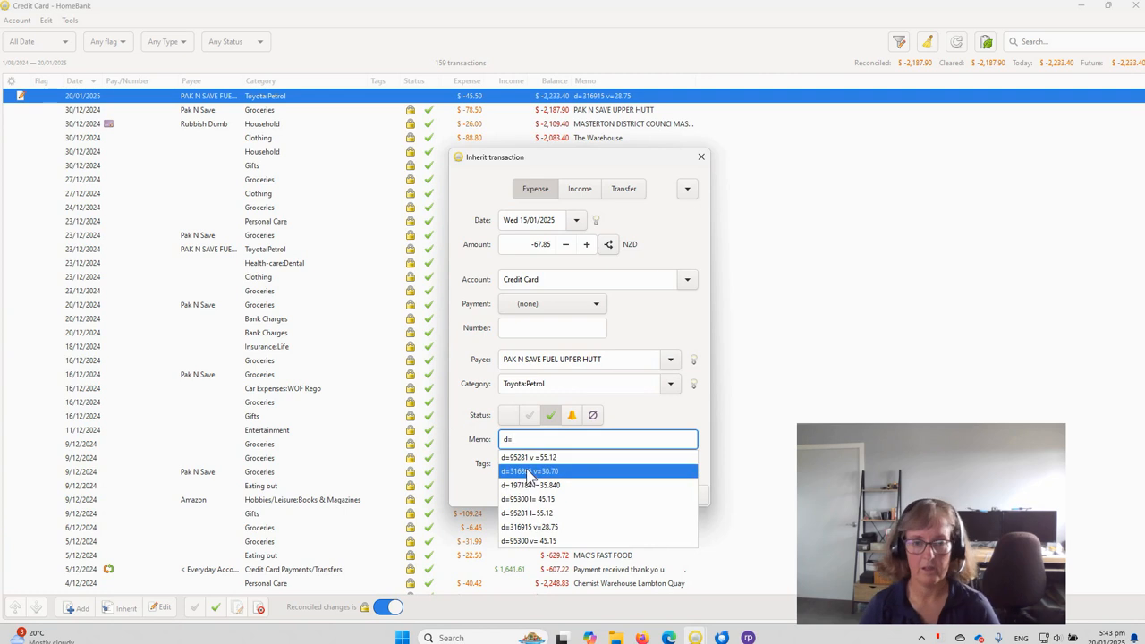
{"action": "left_click", "coordinate": [530, 471]}
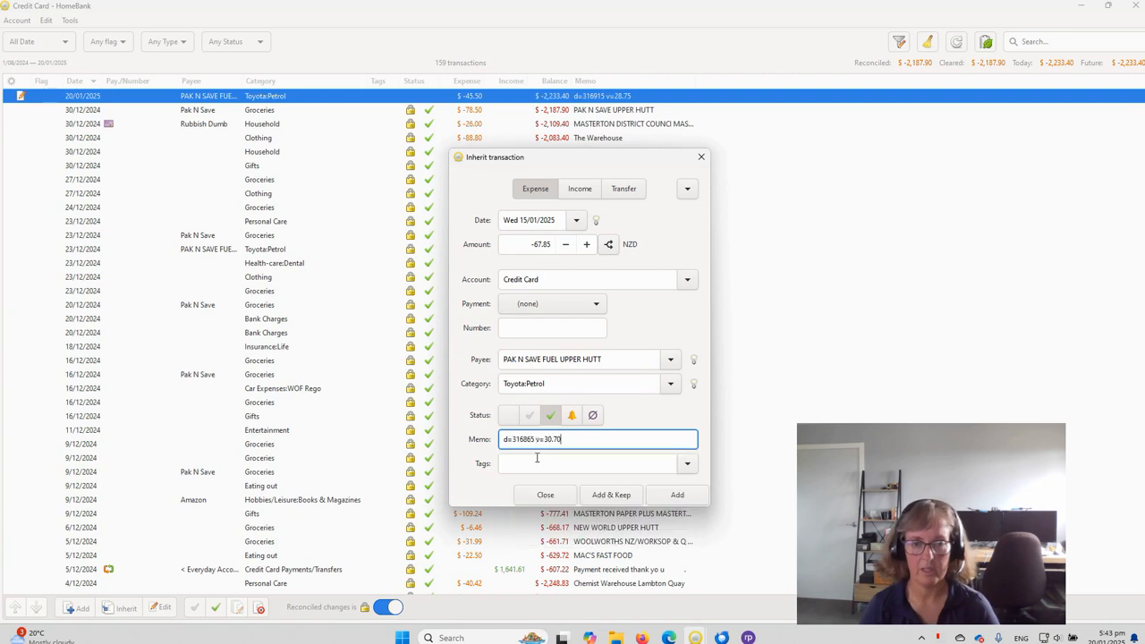
{"action": "left_click_drag", "start_coordinate": [523, 439], "coordinate": [529, 439]}
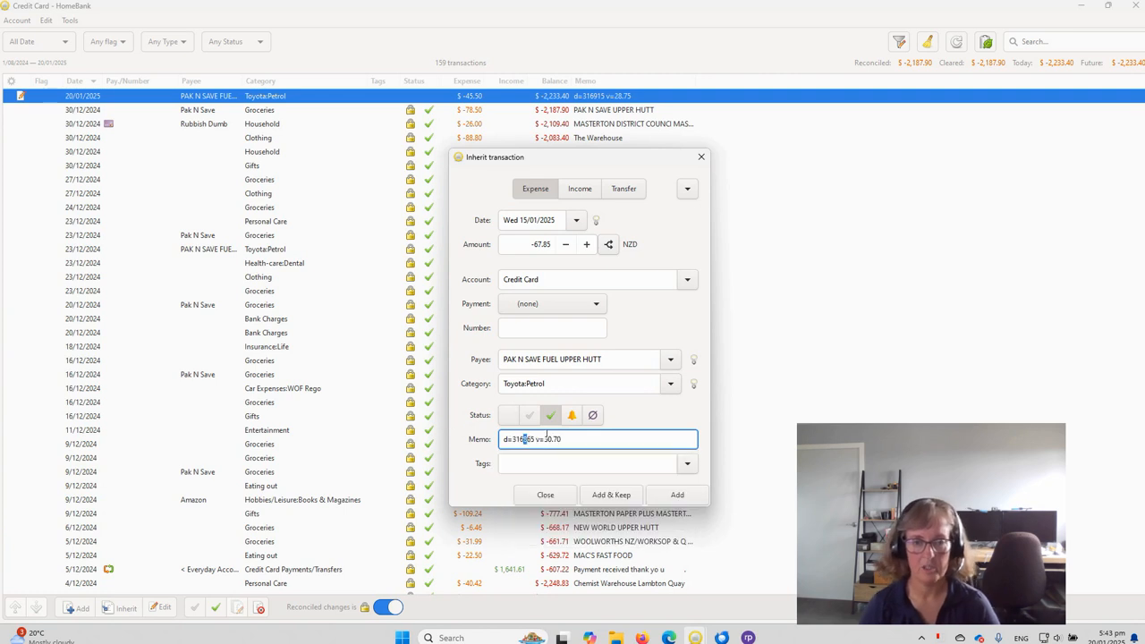
{"action": "type", "text": "91"}
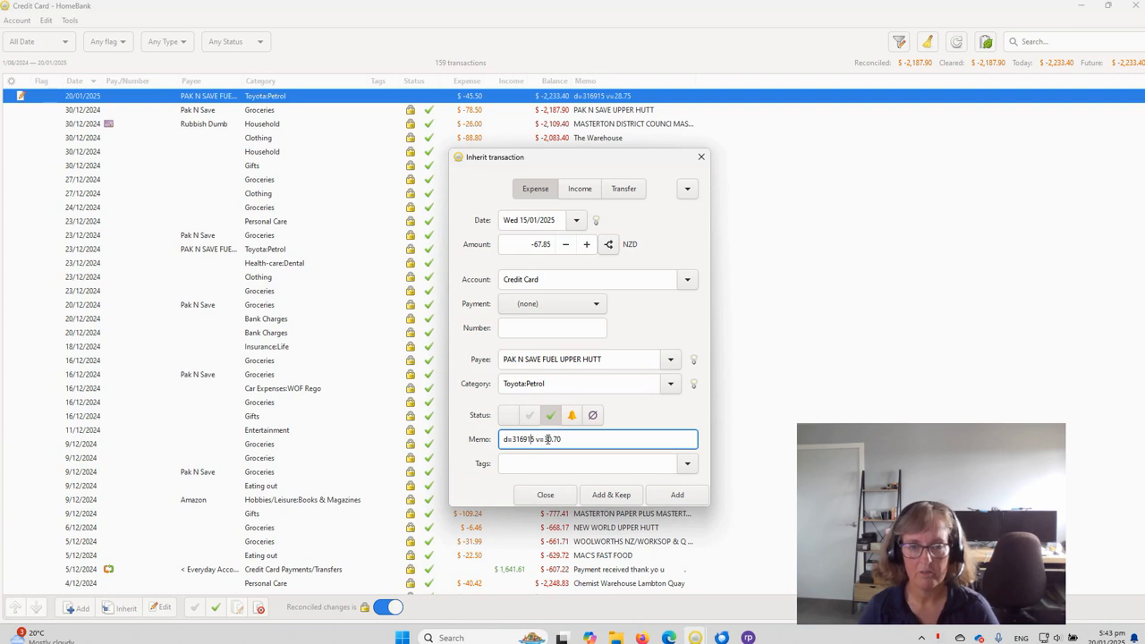
{"action": "left_click_drag", "start_coordinate": [546, 440], "coordinate": [574, 439]}
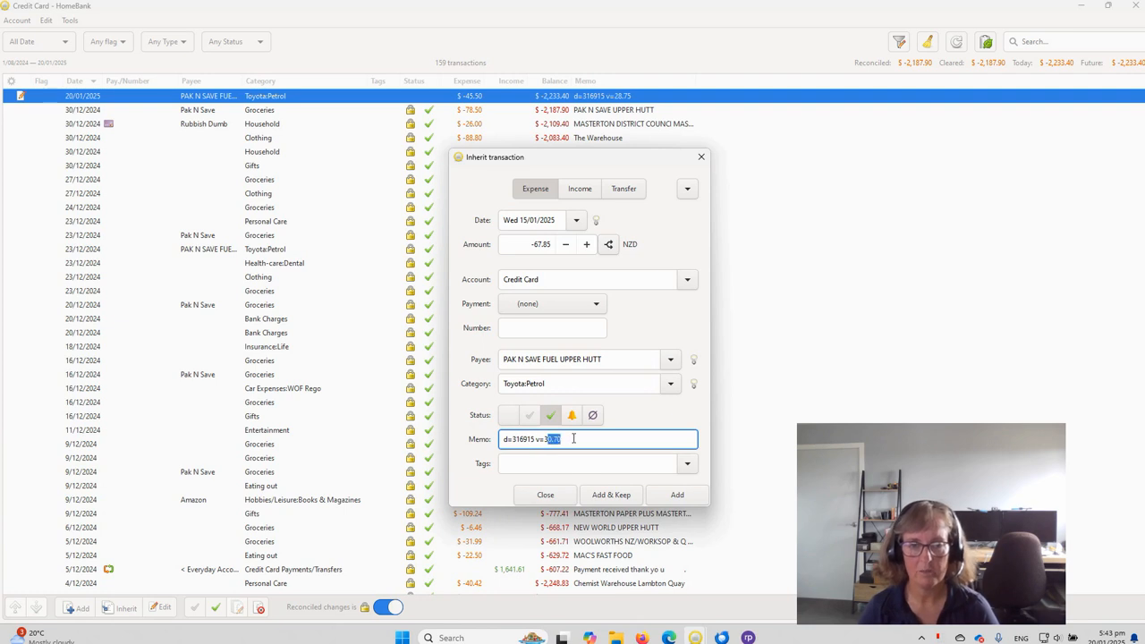
{"action": "type", "text": "36.9"}
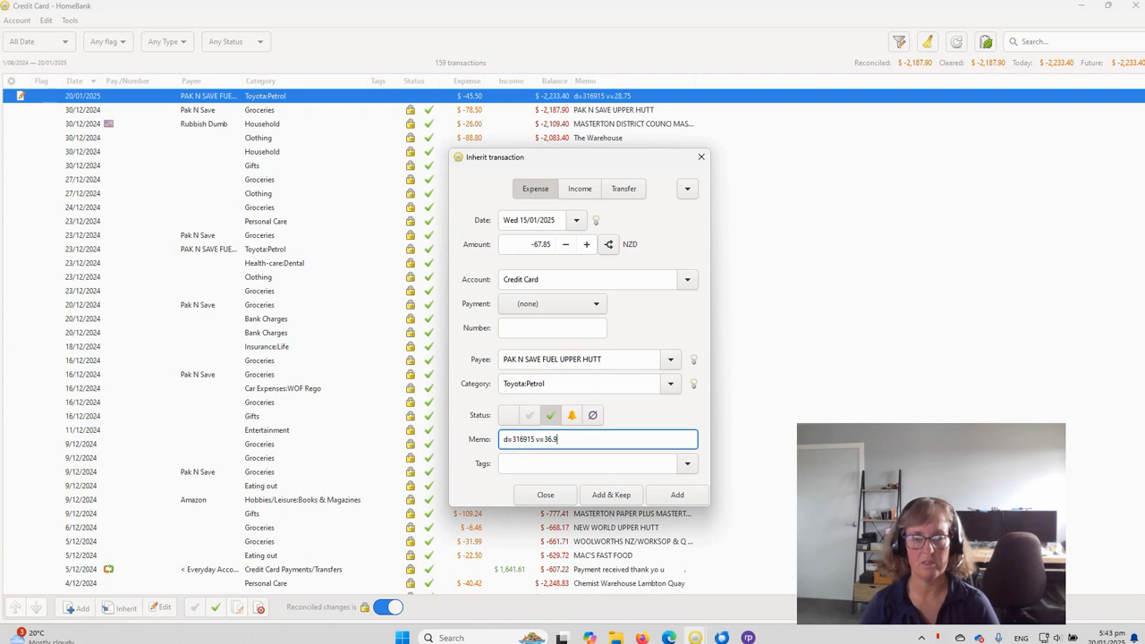
{"action": "type", "text": "5"}
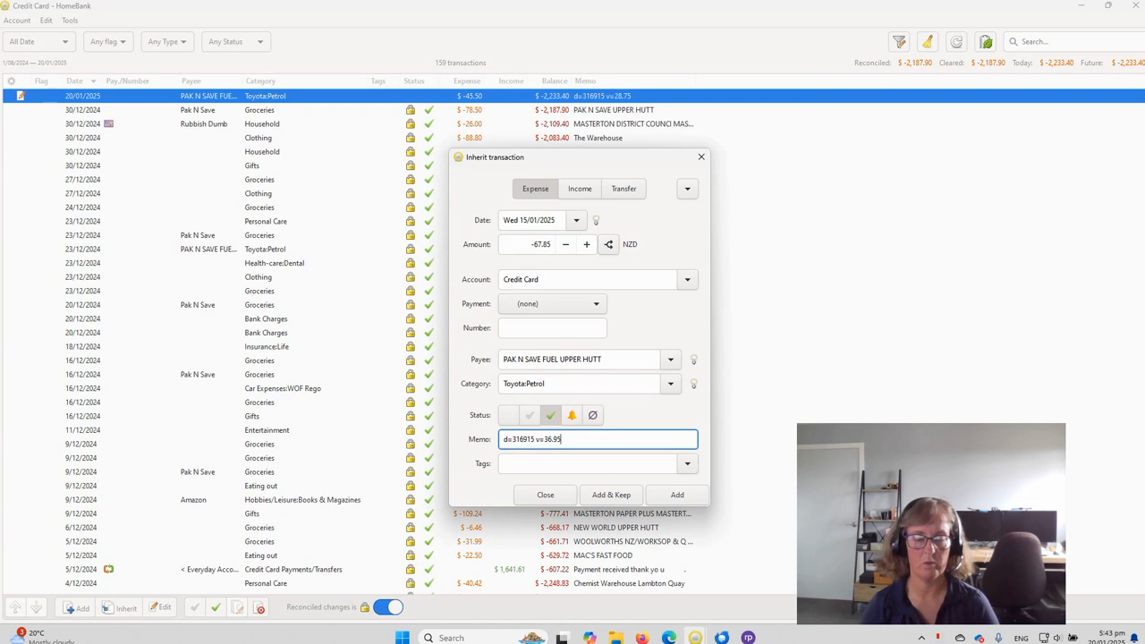
{"action": "left_click", "coordinate": [677, 494]}
{"action": "left_click", "coordinate": [545, 495]}
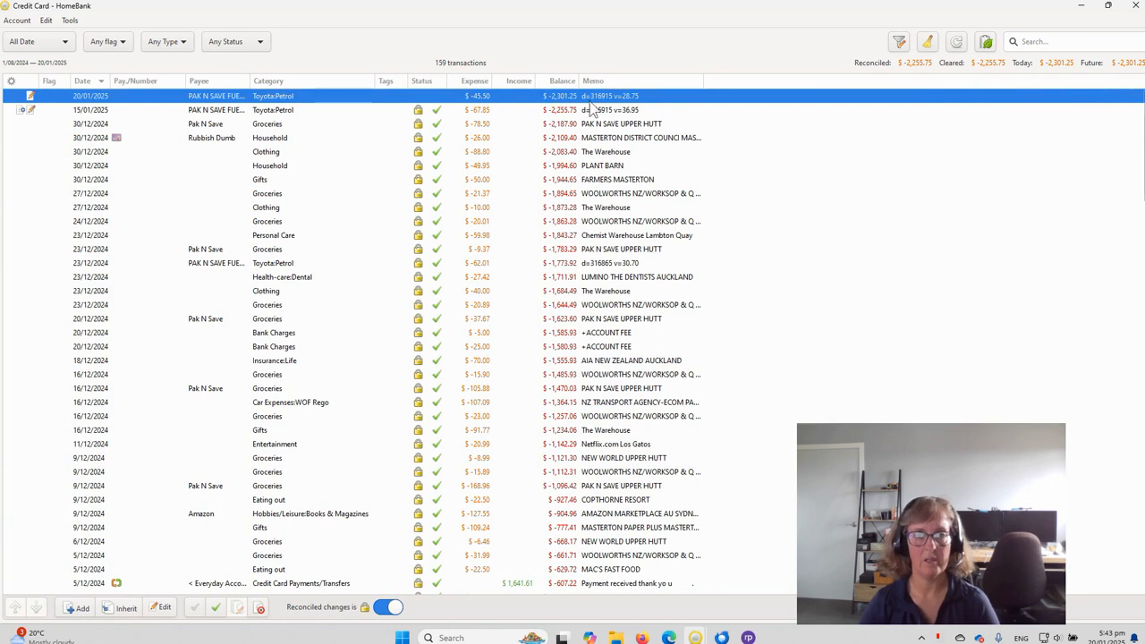
Step: Close the Credit Card account and view the vehicle cost report for Toyota and for Mazda:Petrol
{"action": "left_click", "coordinate": [1129, 6]}
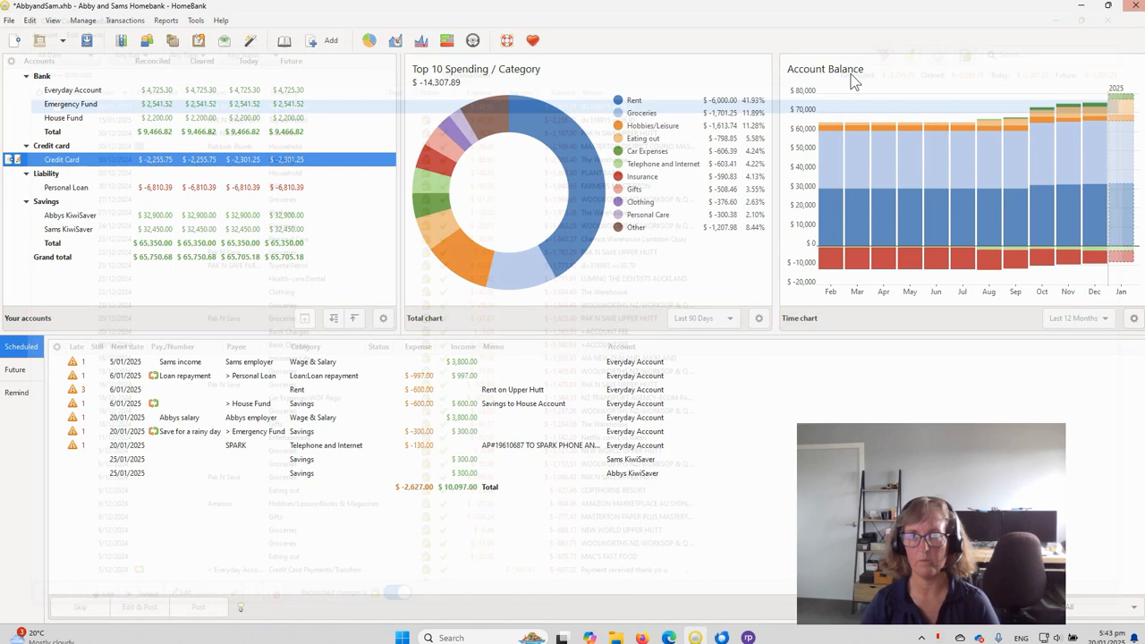
{"action": "left_click", "coordinate": [166, 20]}
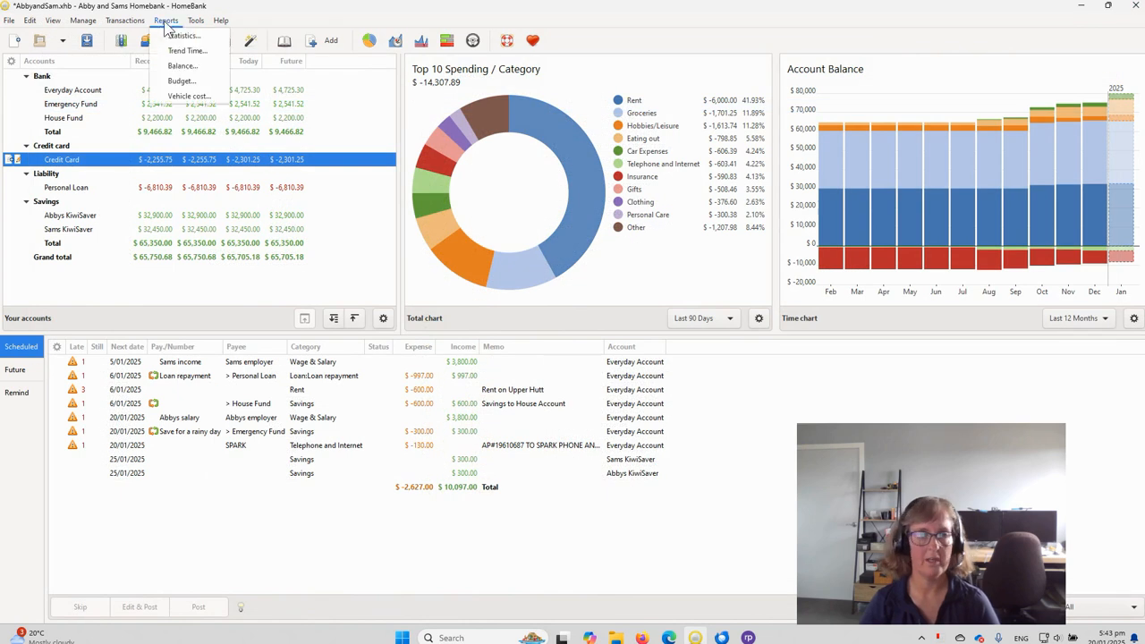
{"action": "left_click", "coordinate": [189, 97]}
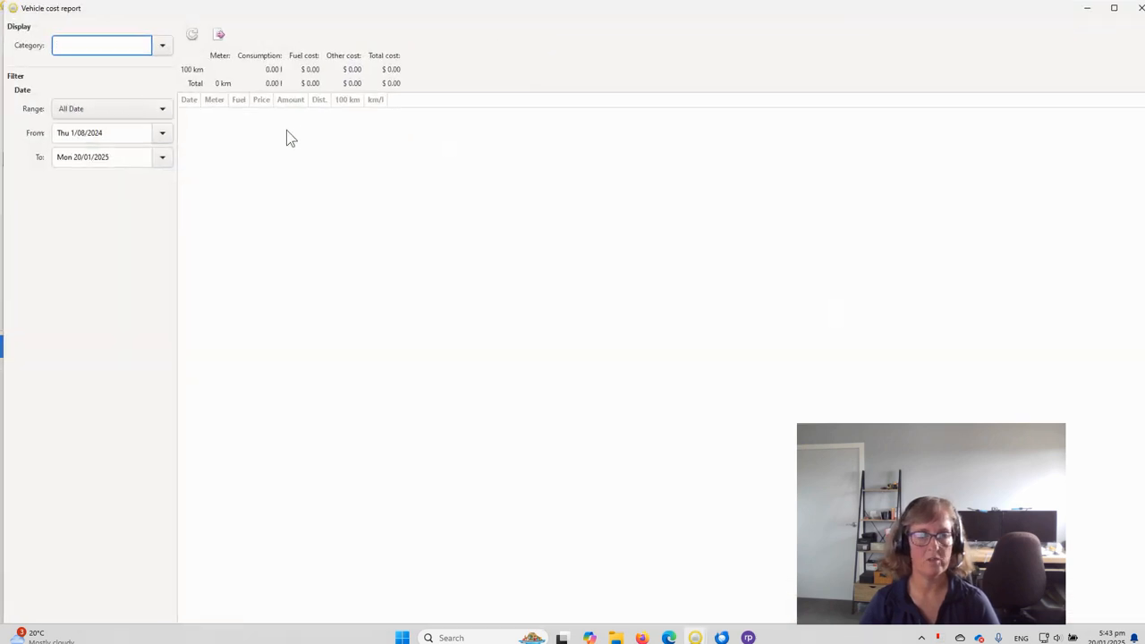
{"action": "left_click", "coordinate": [165, 44]}
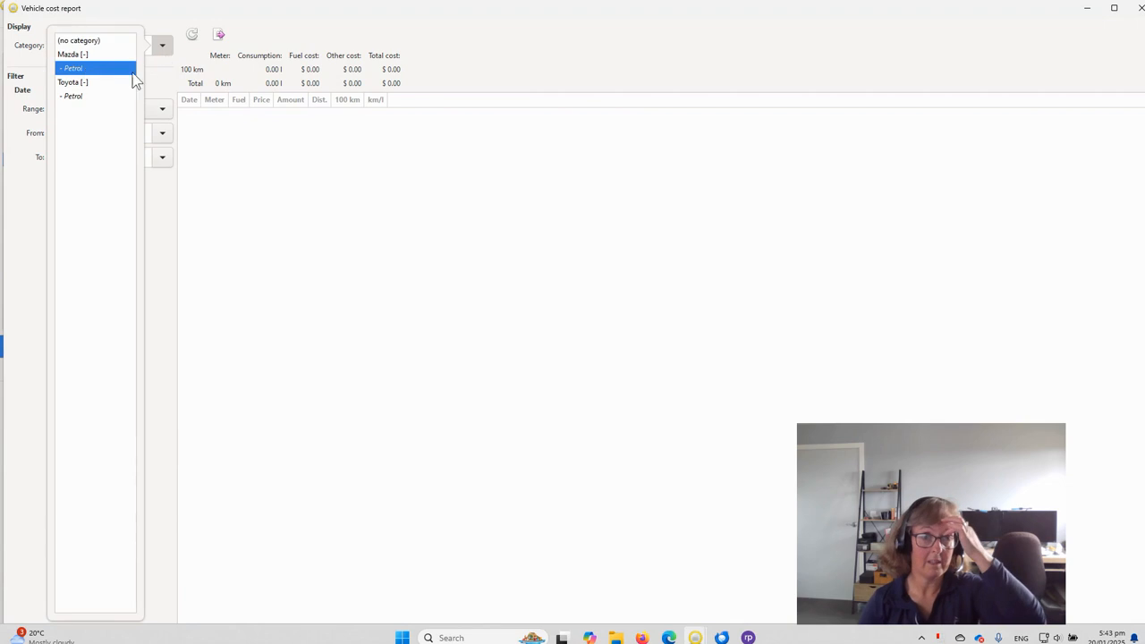
{"action": "left_click", "coordinate": [79, 82]}
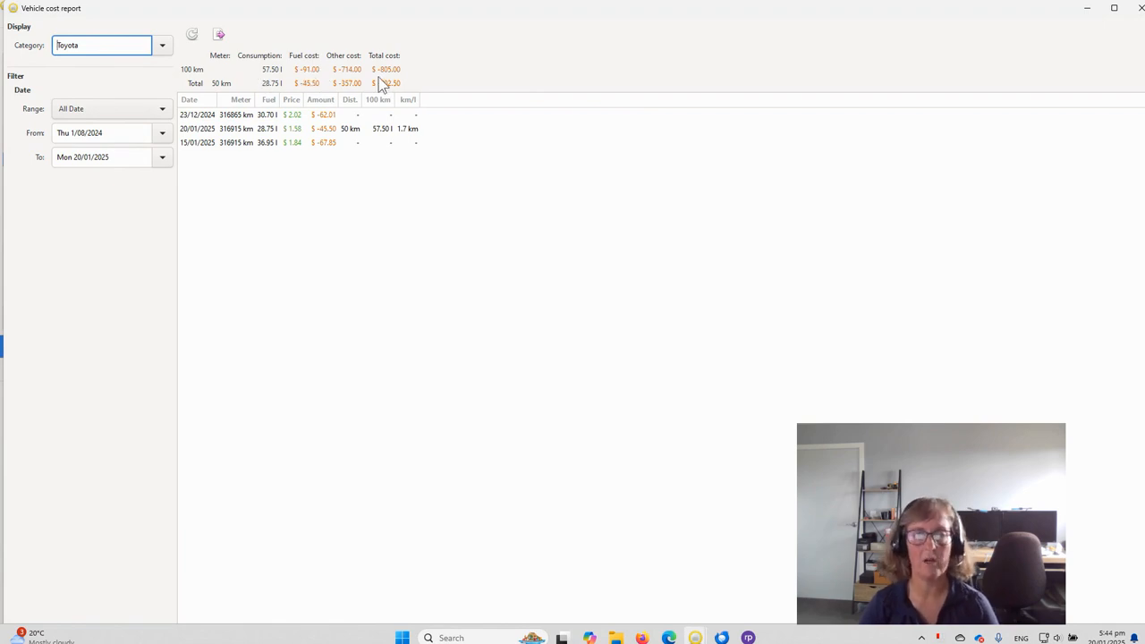
{"action": "left_click", "coordinate": [162, 46]}
{"action": "left_click", "coordinate": [76, 69]}
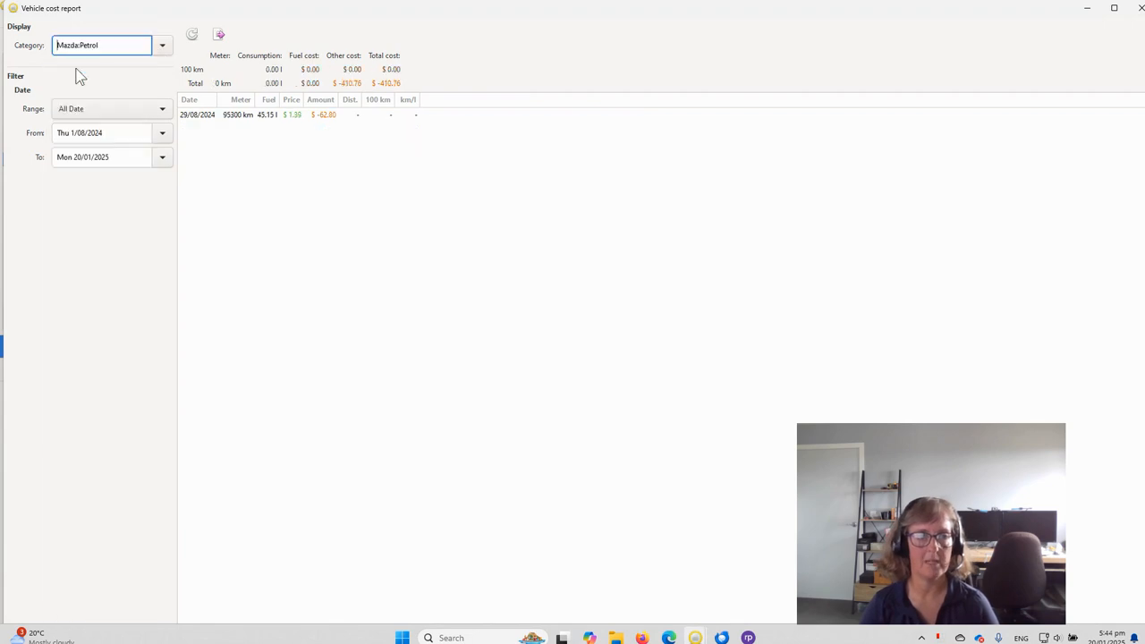